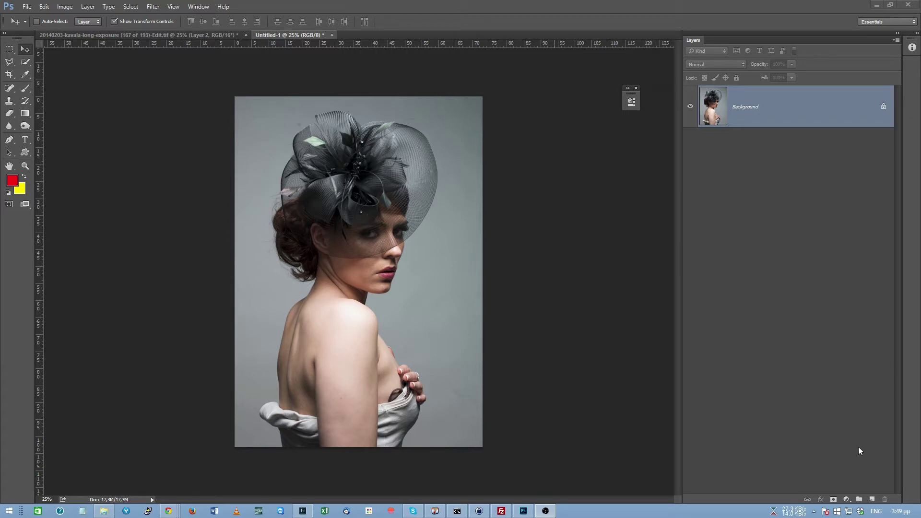
# - Create a new layer above the Background and name it 'Light Leak'
pyautogui.click(872, 500)
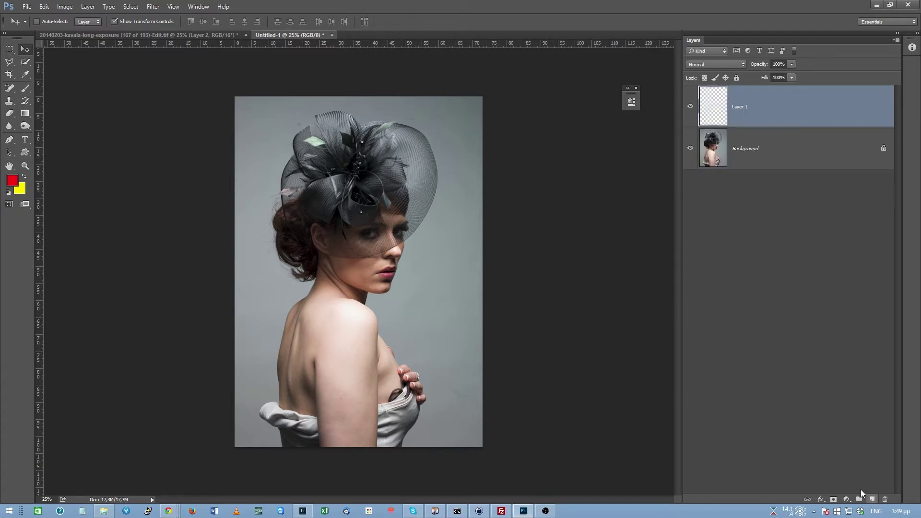
pyautogui.doubleClick(742, 106)
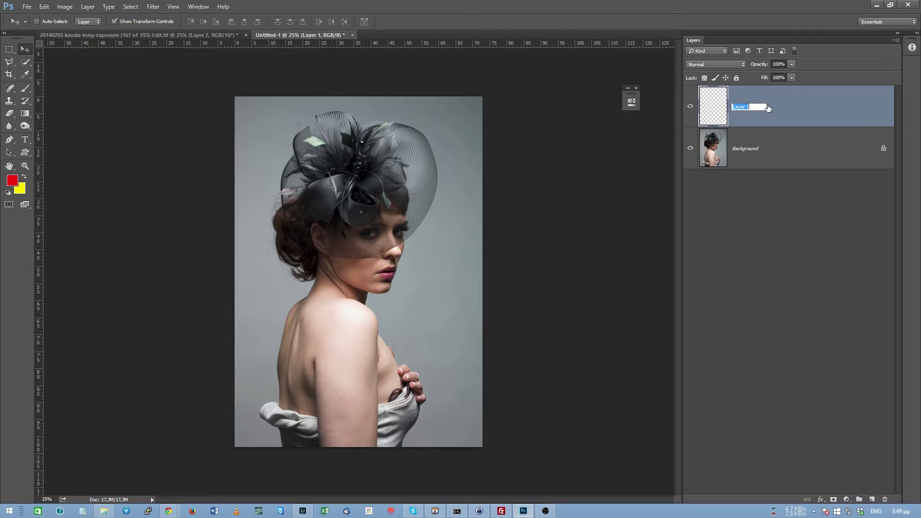
pyautogui.write('Light Leak')
pyautogui.press('Return')
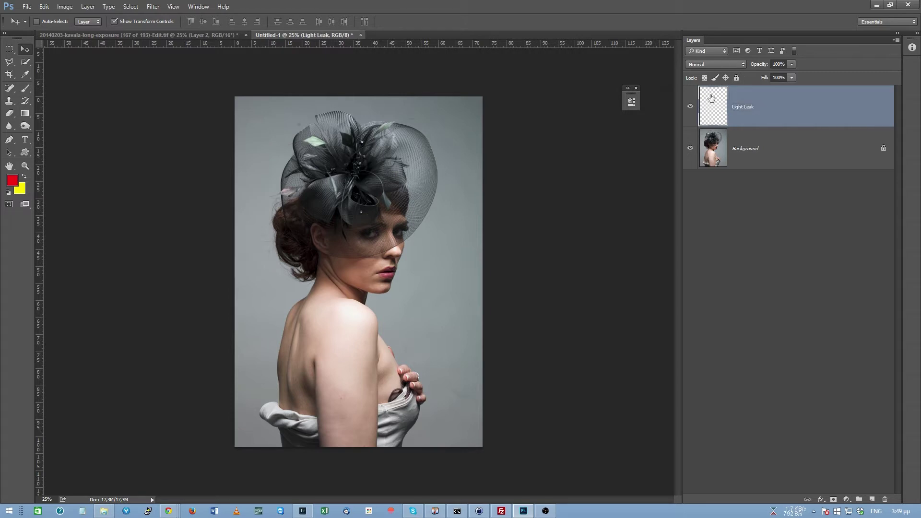
pyautogui.click(636, 88)
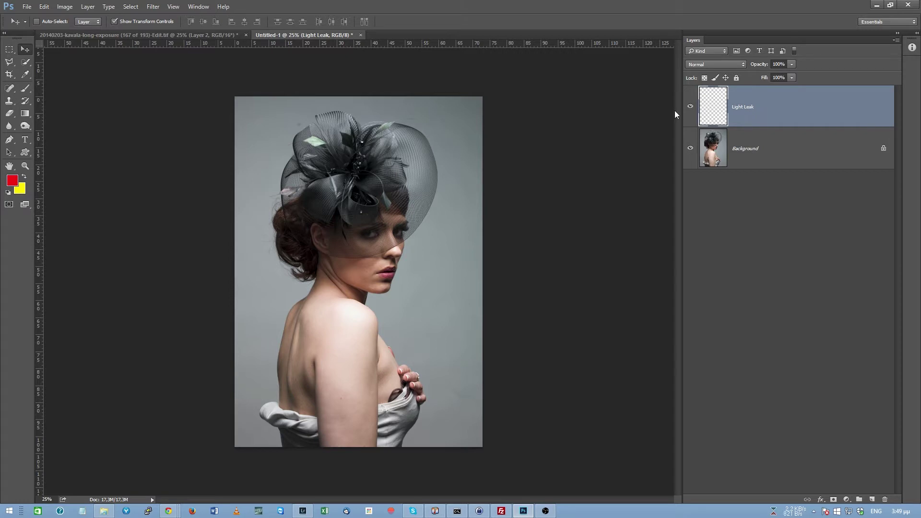
# - Draw a tall, narrow rectangular marquee down the portrait's left side
pyautogui.click(11, 53)
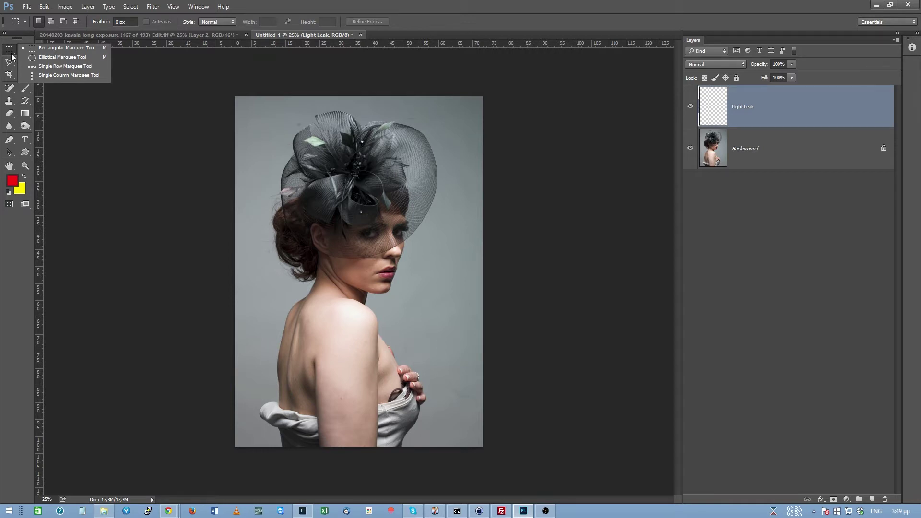
pyautogui.click(47, 51)
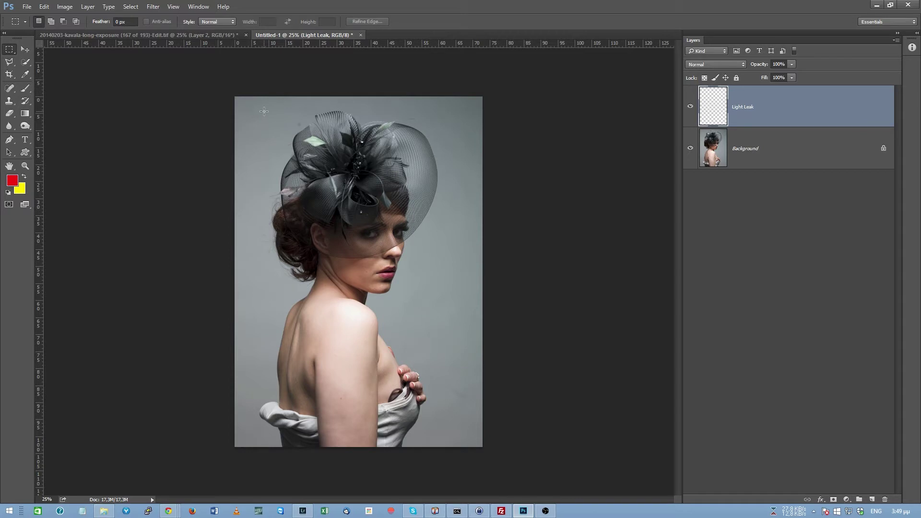
pyautogui.moveTo(264, 111); pyautogui.dragTo(310, 439)
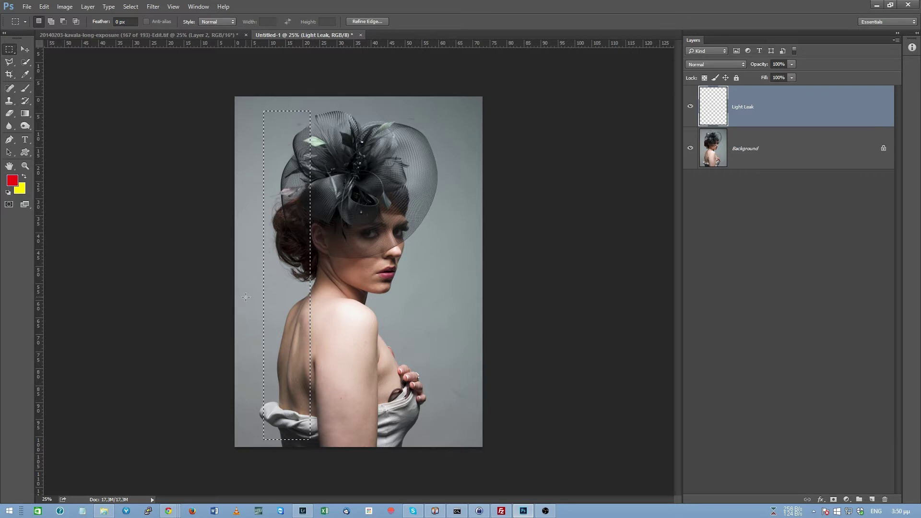
pyautogui.click(21, 113)
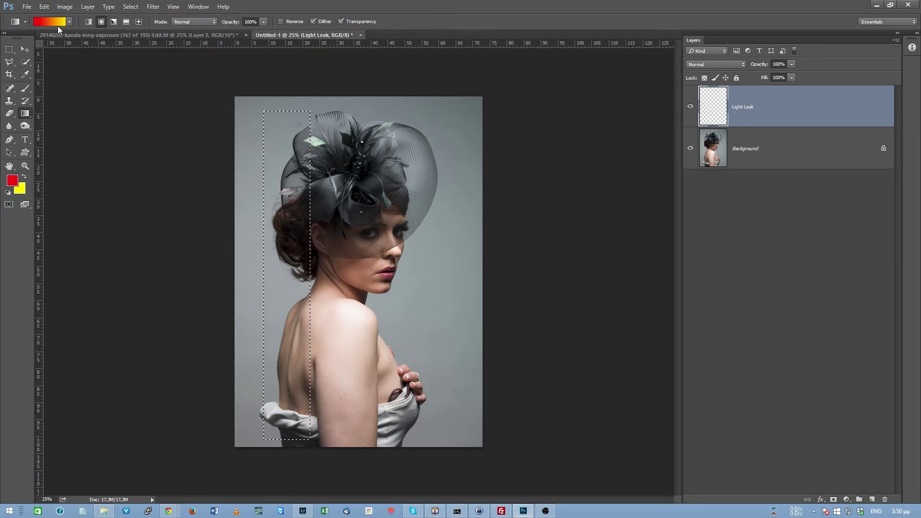
# - Set the foreground colour to red and the background colour to bright yellow fcff00
pyautogui.click(13, 181)
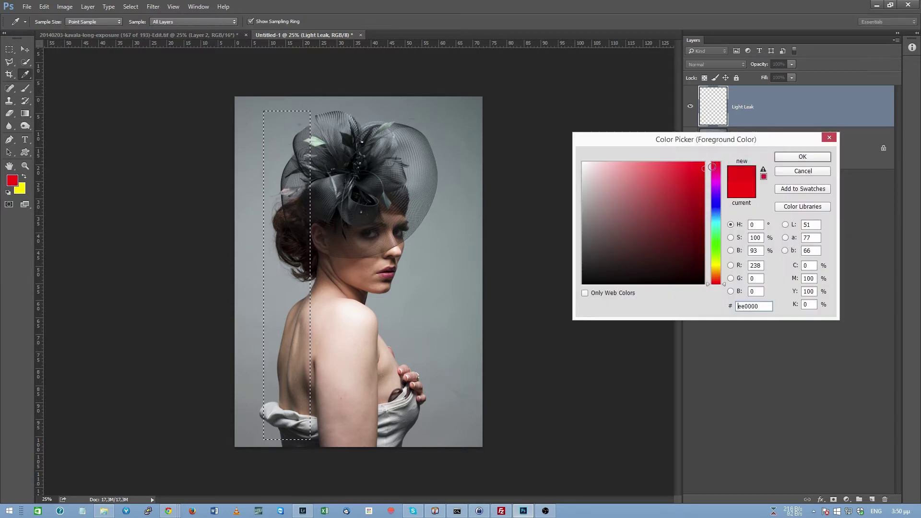
pyautogui.click(802, 157)
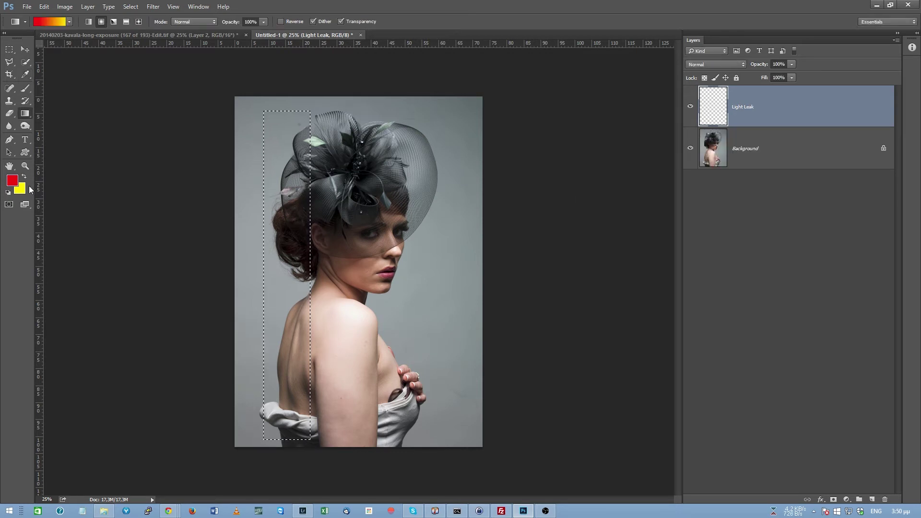
pyautogui.click(20, 190)
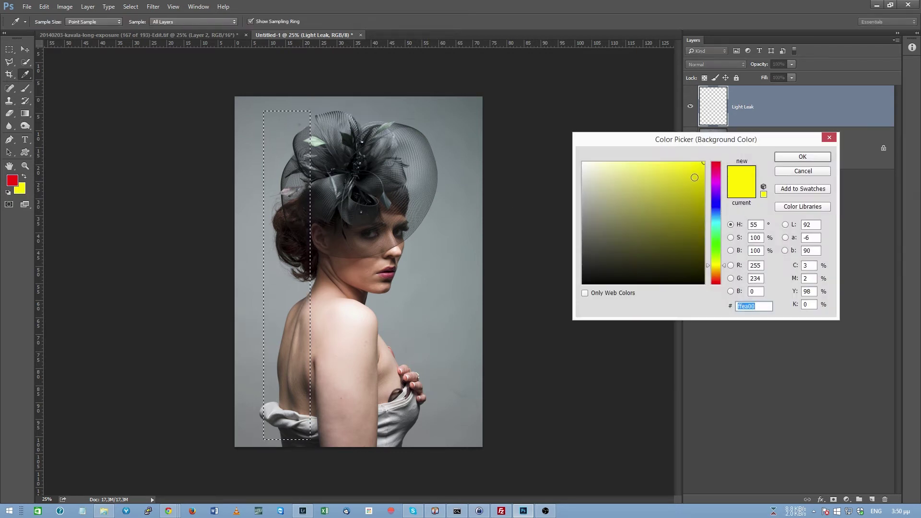
pyautogui.click(695, 174)
pyautogui.moveTo(695, 173); pyautogui.dragTo(704, 162)
pyautogui.moveTo(709, 265)
pyautogui.mouseDown()
pyautogui.moveTo(715, 197)
pyautogui.moveTo(707, 271)
pyautogui.moveTo(687, 236)
pyautogui.moveTo(648, 212)
pyautogui.moveTo(615, 210)
pyautogui.moveTo(699, 169)
pyautogui.moveTo(704, 145)
pyautogui.moveTo(630, 194)
pyautogui.moveTo(643, 197)
pyautogui.moveTo(650, 181)
pyautogui.moveTo(643, 185)
pyautogui.moveTo(693, 187)
pyautogui.moveTo(634, 192)
pyautogui.moveTo(704, 164)
pyautogui.moveTo(703, 289)
pyautogui.moveTo(664, 200)
pyautogui.moveTo(705, 163)
pyautogui.mouseUp()
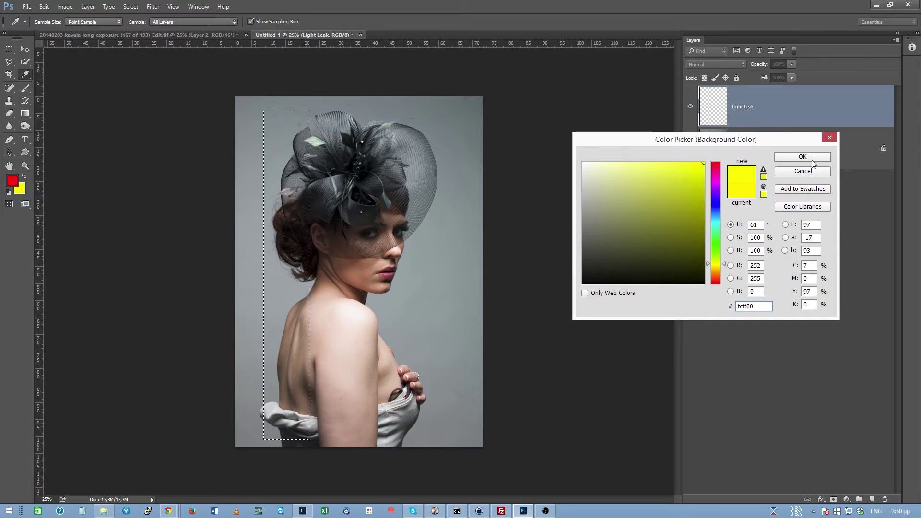
pyautogui.click(812, 160)
pyautogui.press('g')
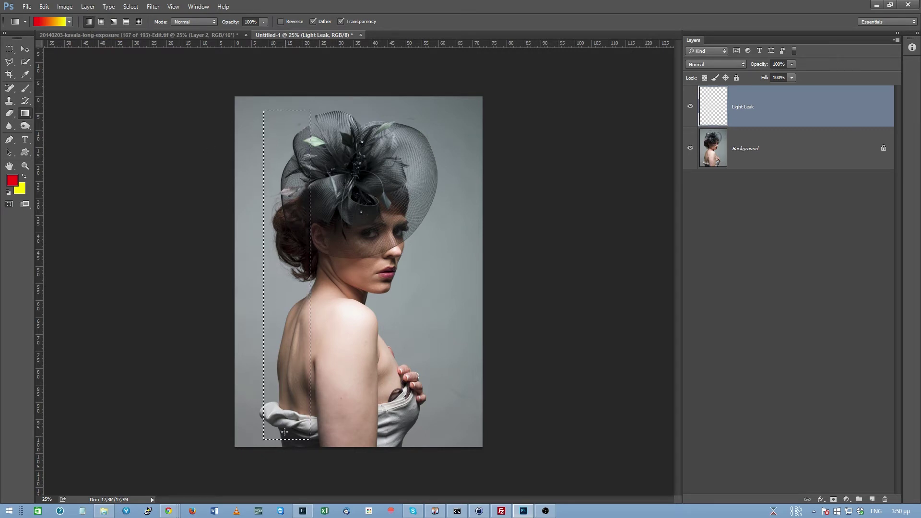
# - Drag a red-to-yellow gradient upward through the selected strip, then deselect
pyautogui.moveTo(285, 434); pyautogui.dragTo(279, 145)
pyautogui.moveTo(284, 100); pyautogui.dragTo(285, 99)
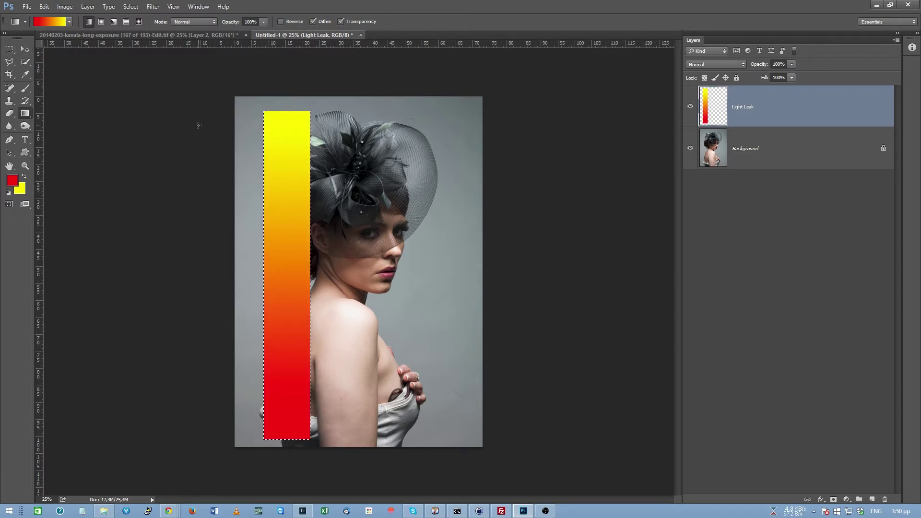
pyautogui.hotkey('ctrl', 'd')
pyautogui.click(25, 49)
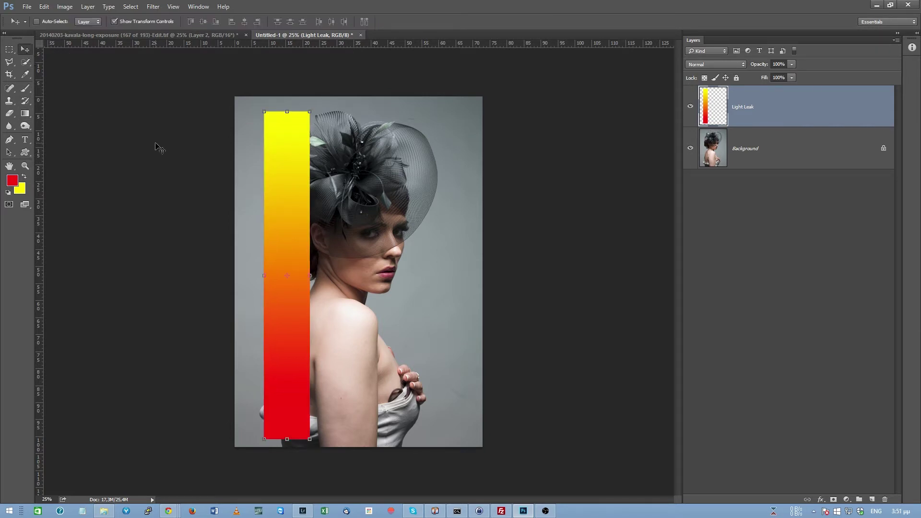
# - Apply a Gaussian Blur of about 75 pixels radius to the gradient strip
pyautogui.click(153, 7)
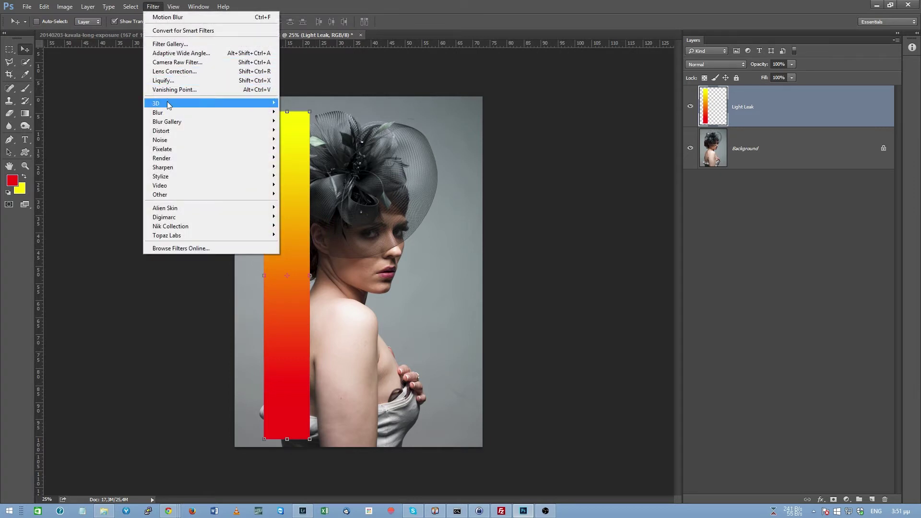
pyautogui.moveTo(165, 113)
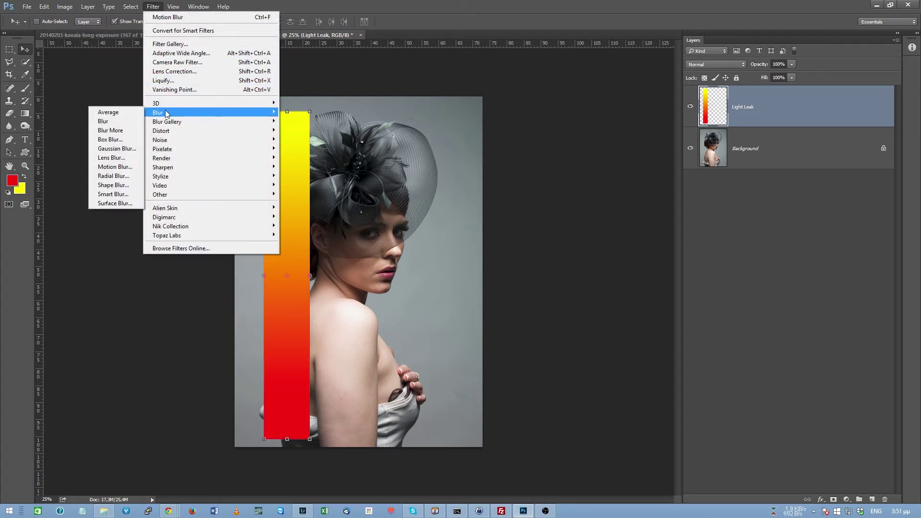
pyautogui.click(117, 149)
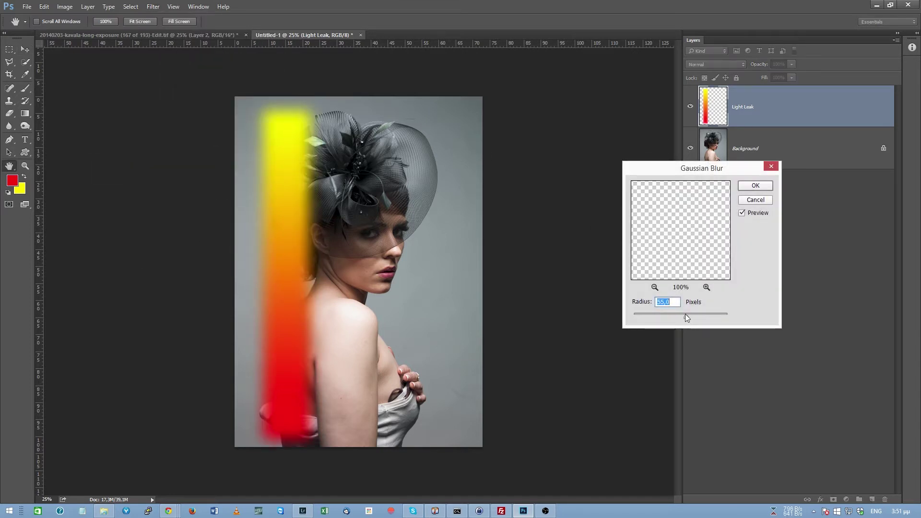
pyautogui.moveTo(687, 318); pyautogui.dragTo(691, 317)
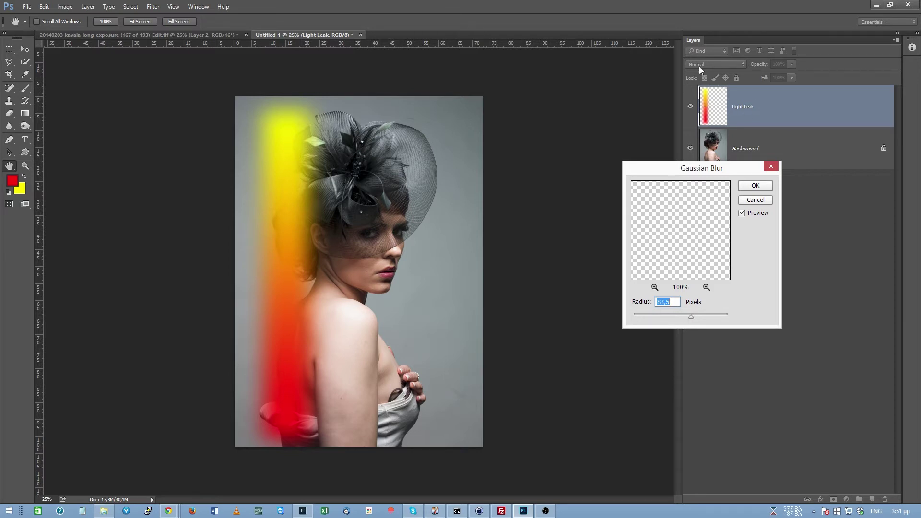
pyautogui.click(752, 187)
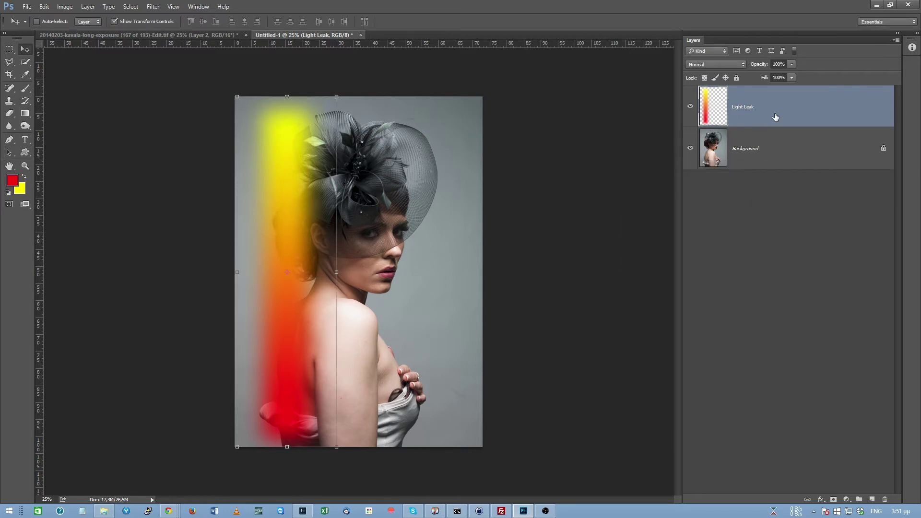
# - Set the Light Leak layer's blend mode to Screen and nudge the glow slightly right
pyautogui.click(713, 63)
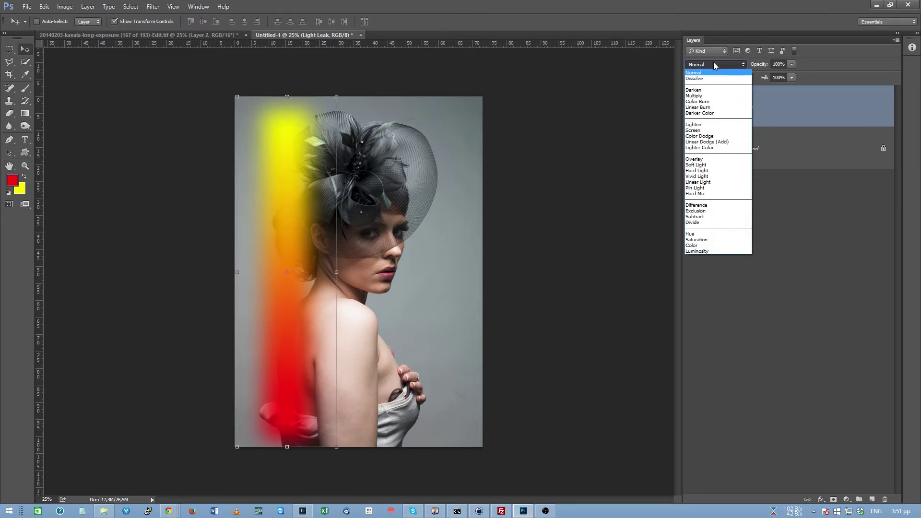
pyautogui.click(693, 130)
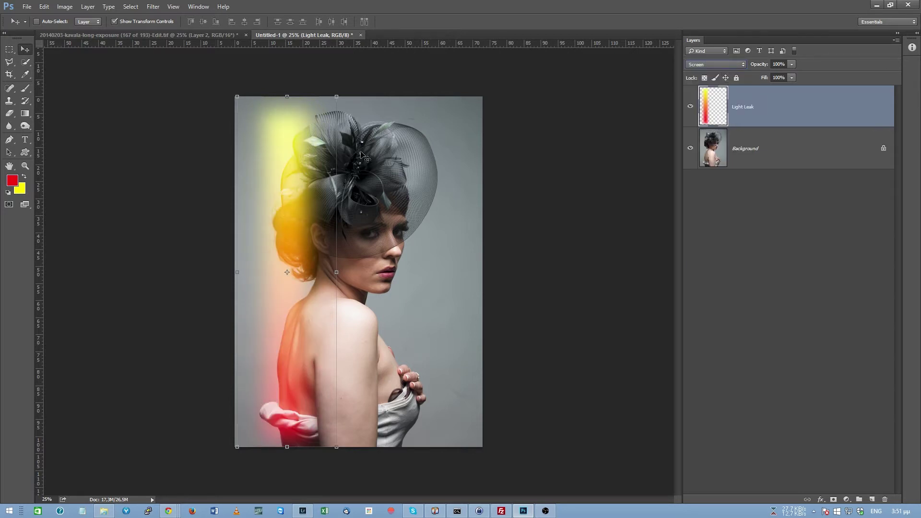
pyautogui.moveTo(282, 140)
pyautogui.mouseDown()
pyautogui.moveTo(370, 144)
pyautogui.moveTo(282, 117)
pyautogui.moveTo(314, 132)
pyautogui.moveTo(281, 146)
pyautogui.moveTo(321, 131)
pyautogui.moveTo(322, 142)
pyautogui.moveTo(307, 139)
pyautogui.moveTo(303, 126)
pyautogui.moveTo(293, 147)
pyautogui.mouseUp()
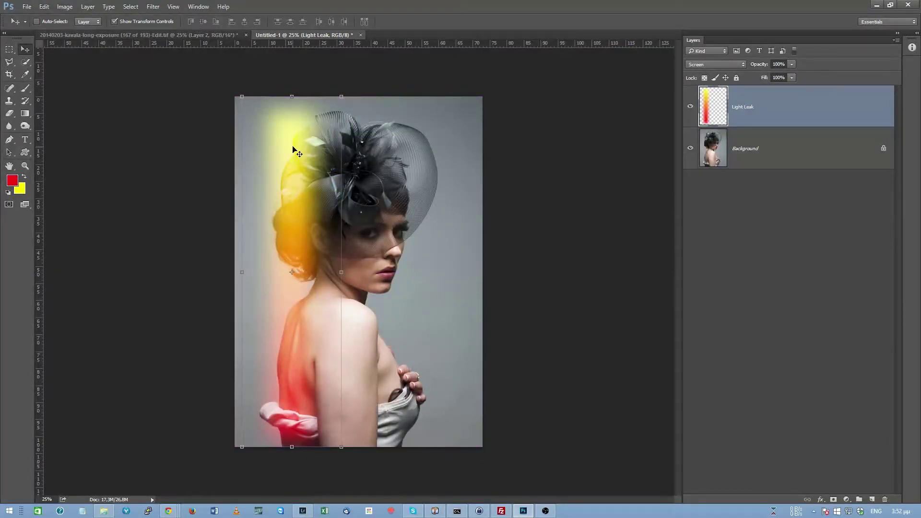
# - Warp the Light Leak layer, bending the glow into a curved streak over the hair
pyautogui.click(43, 7)
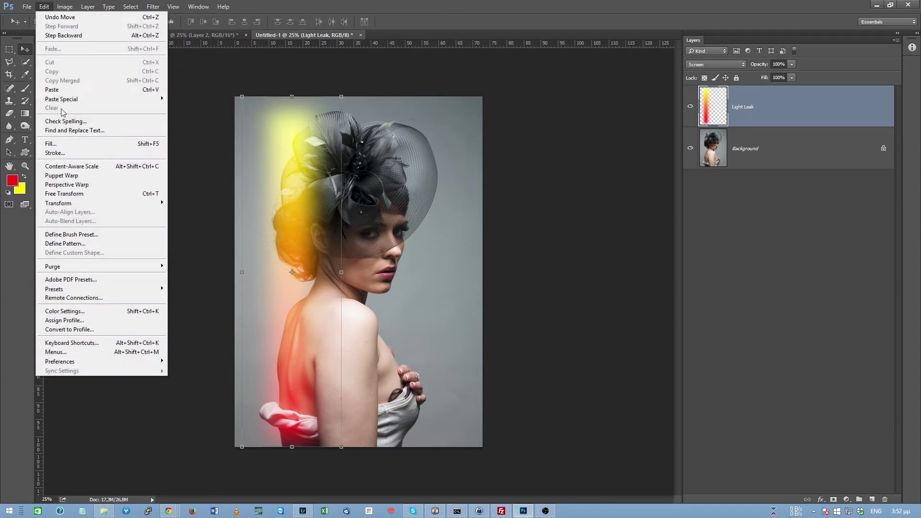
pyautogui.moveTo(72, 204)
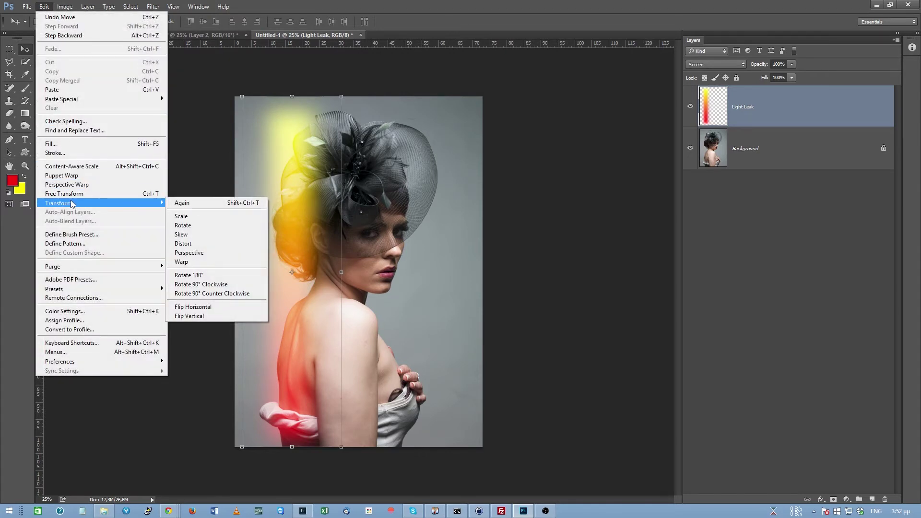
pyautogui.click(197, 265)
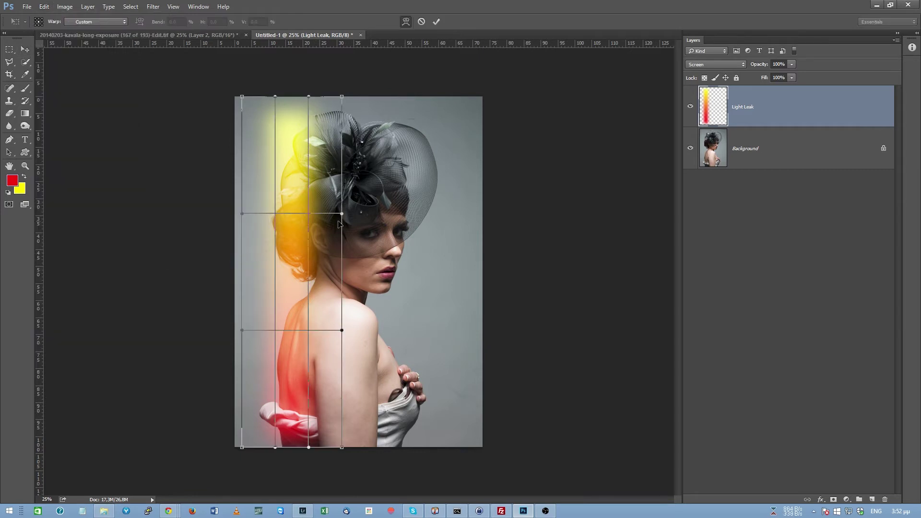
pyautogui.moveTo(261, 126)
pyautogui.mouseDown()
pyautogui.moveTo(312, 157)
pyautogui.moveTo(283, 168)
pyautogui.moveTo(311, 161)
pyautogui.moveTo(372, 263)
pyautogui.mouseUp()
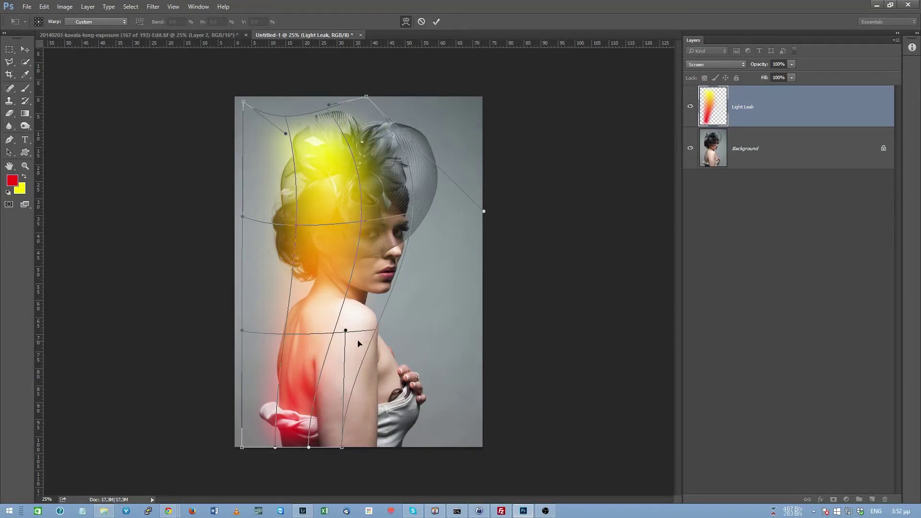
pyautogui.moveTo(347, 332); pyautogui.dragTo(306, 486)
pyautogui.moveTo(379, 487); pyautogui.dragTo(518, 431)
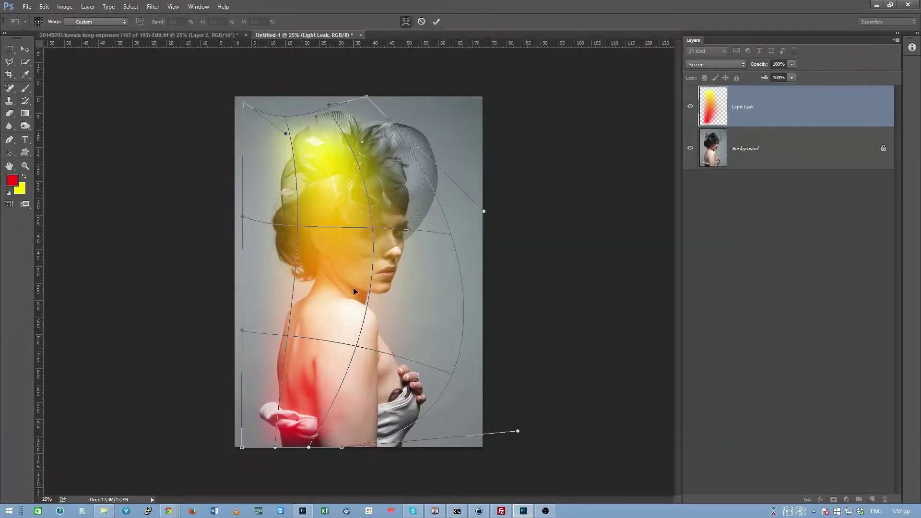
pyautogui.moveTo(353, 287); pyautogui.dragTo(292, 331)
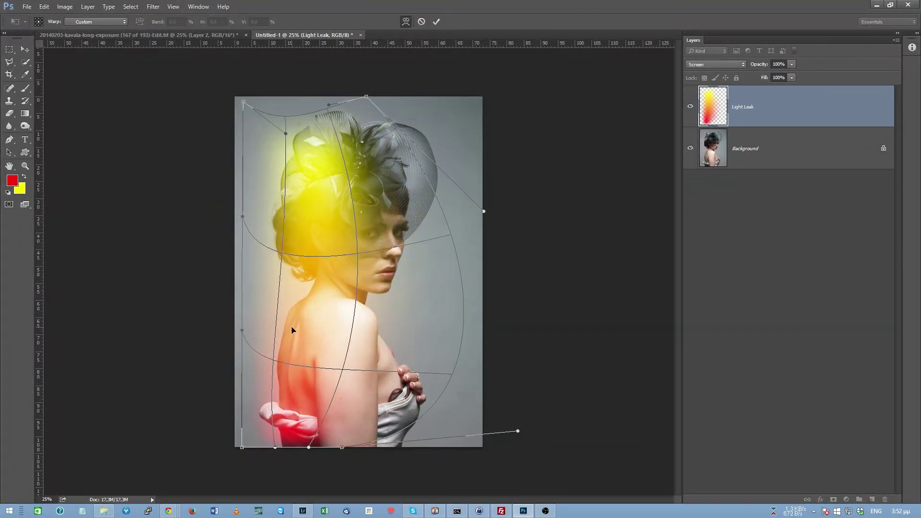
# - Refine the warp so yellow covers the hair and red wraps the shoulder, then reposition
pyautogui.moveTo(249, 272); pyautogui.dragTo(399, 128)
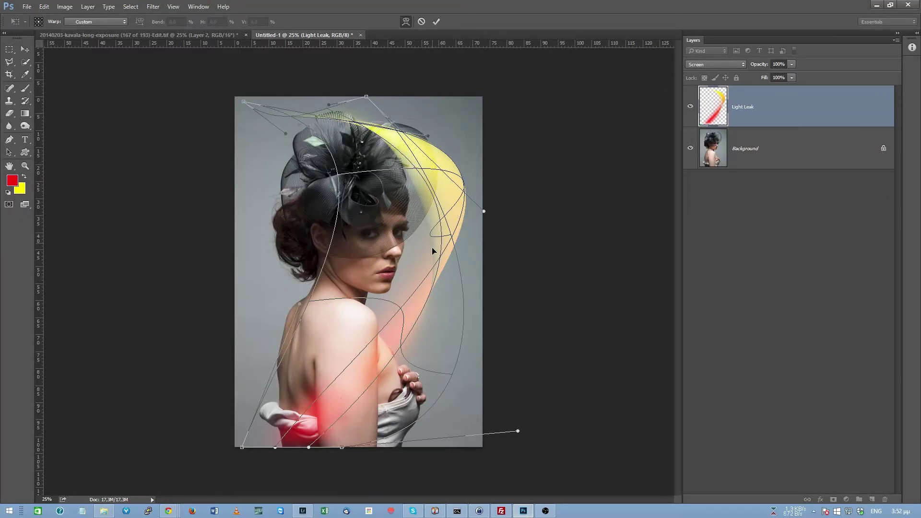
pyautogui.moveTo(419, 264); pyautogui.dragTo(287, 182)
pyautogui.moveTo(244, 105); pyautogui.dragTo(255, 117)
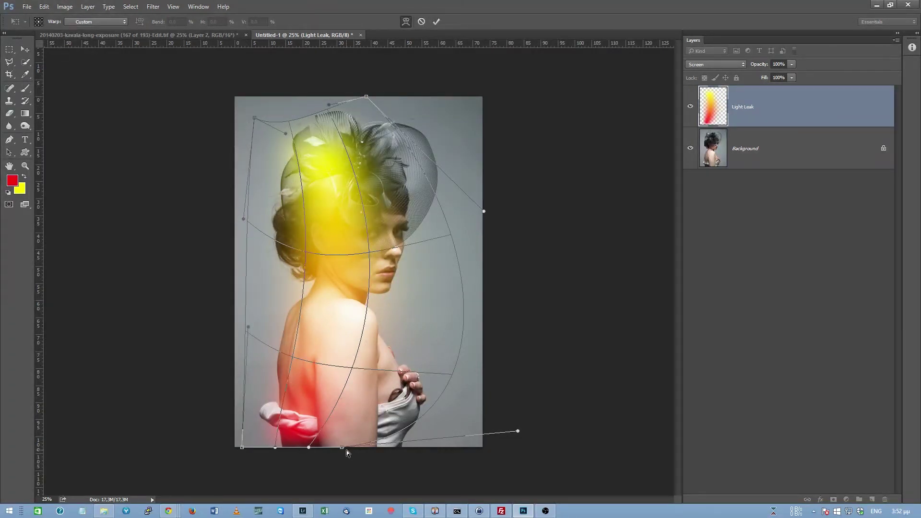
pyautogui.moveTo(341, 447); pyautogui.dragTo(379, 444)
pyautogui.moveTo(408, 281); pyautogui.dragTo(426, 272)
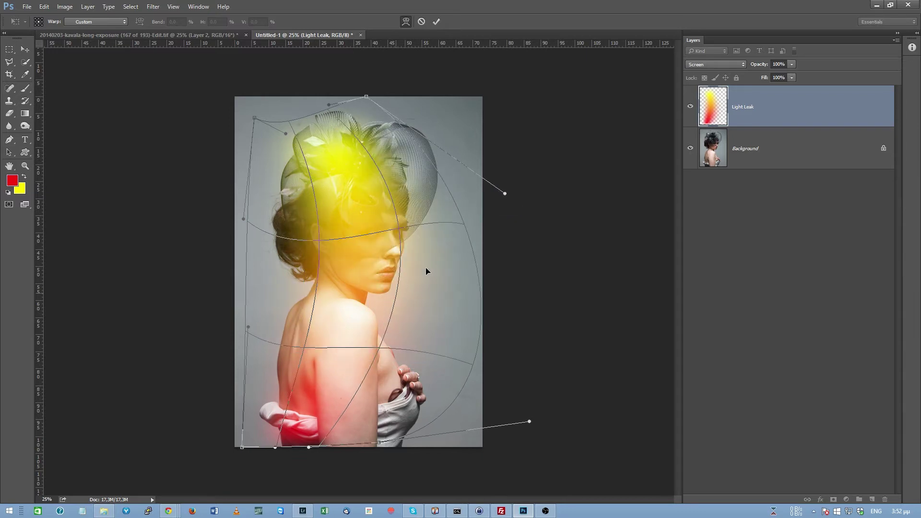
pyautogui.moveTo(413, 201); pyautogui.dragTo(288, 284)
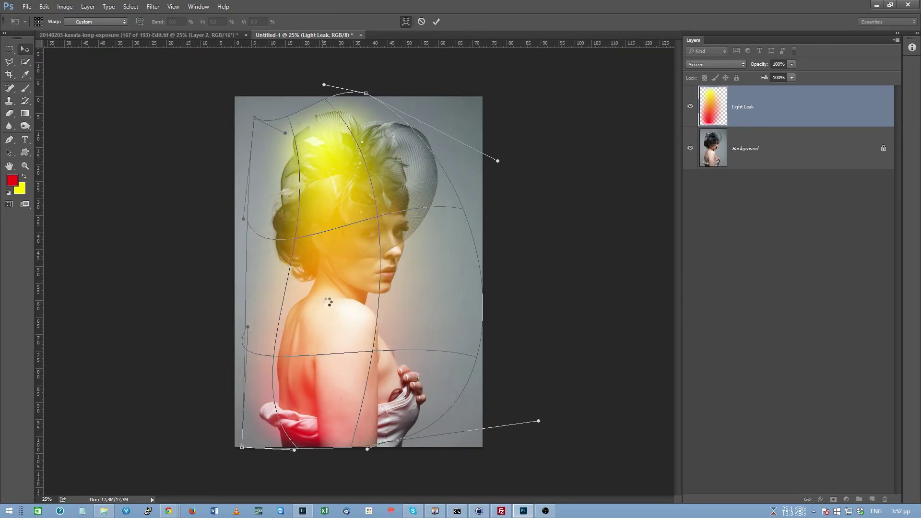
pyautogui.moveTo(332, 307); pyautogui.dragTo(338, 272)
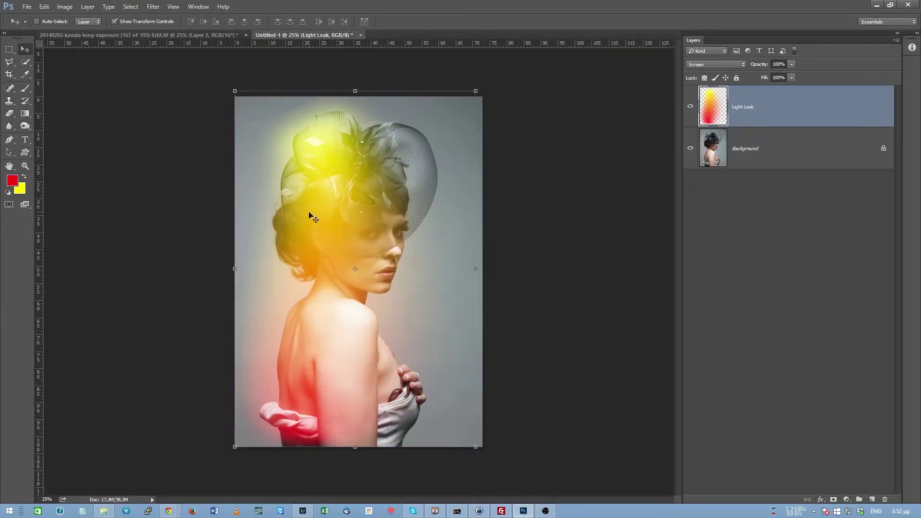
# - Apply a Motion Blur at -84° and 204 pixels, then move the leak toward the left edge
pyautogui.click(153, 7)
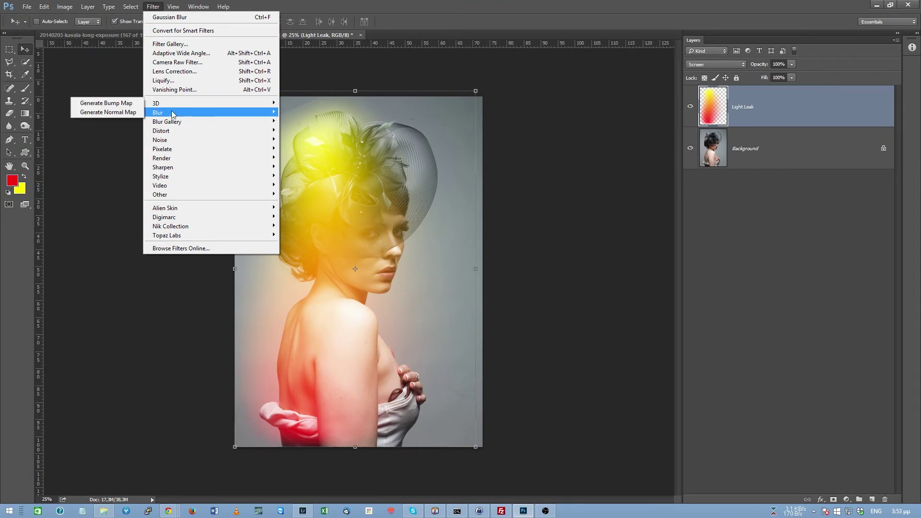
pyautogui.moveTo(173, 114)
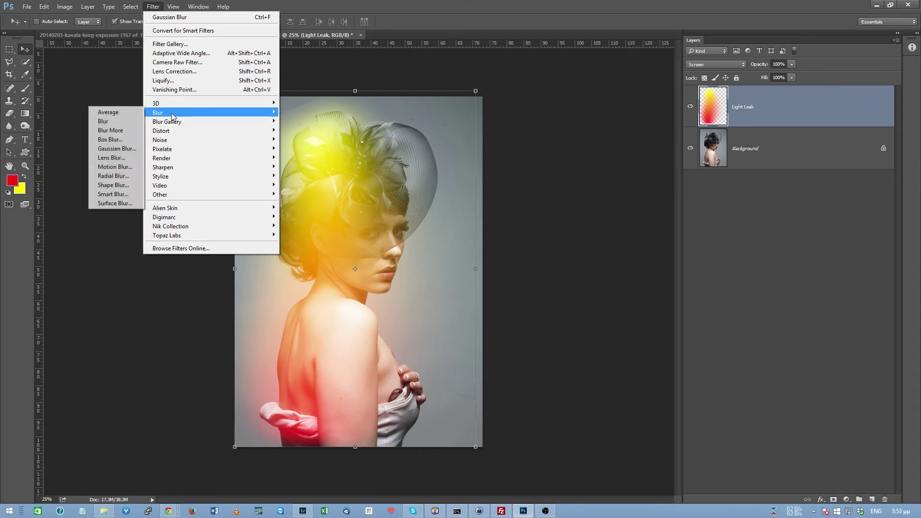
pyautogui.click(115, 167)
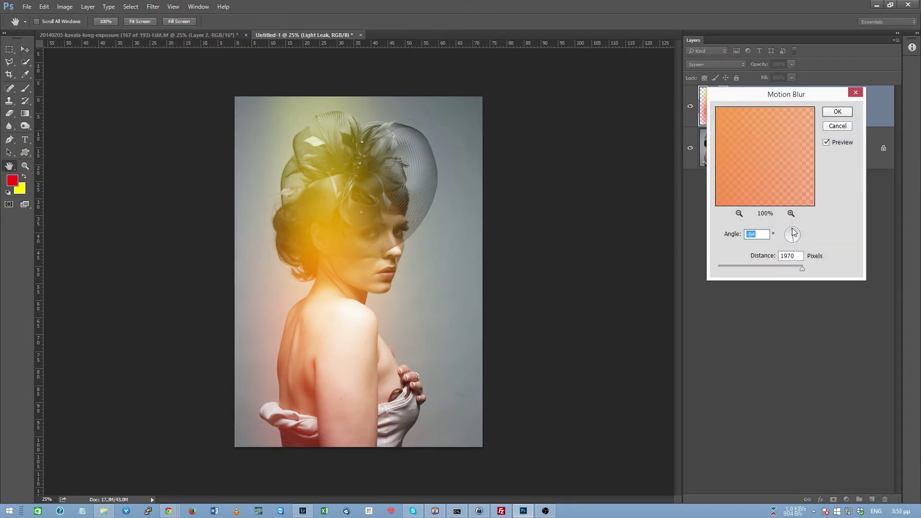
pyautogui.moveTo(745, 268); pyautogui.dragTo(761, 265)
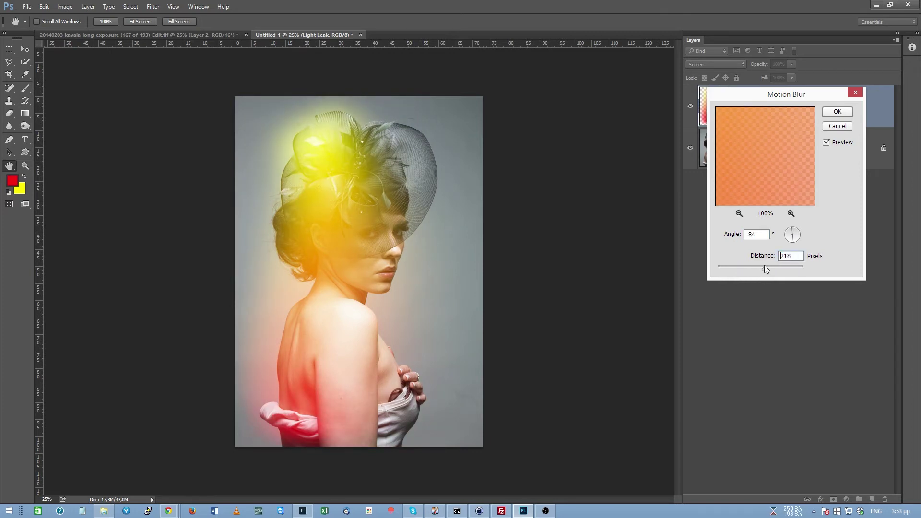
pyautogui.click(837, 112)
pyautogui.press('v')
pyautogui.moveTo(382, 249); pyautogui.dragTo(320, 262)
# - Try rotating the leak, cancel the transform, and move it up over the hair
pyautogui.hotkey('ctrl', 't')
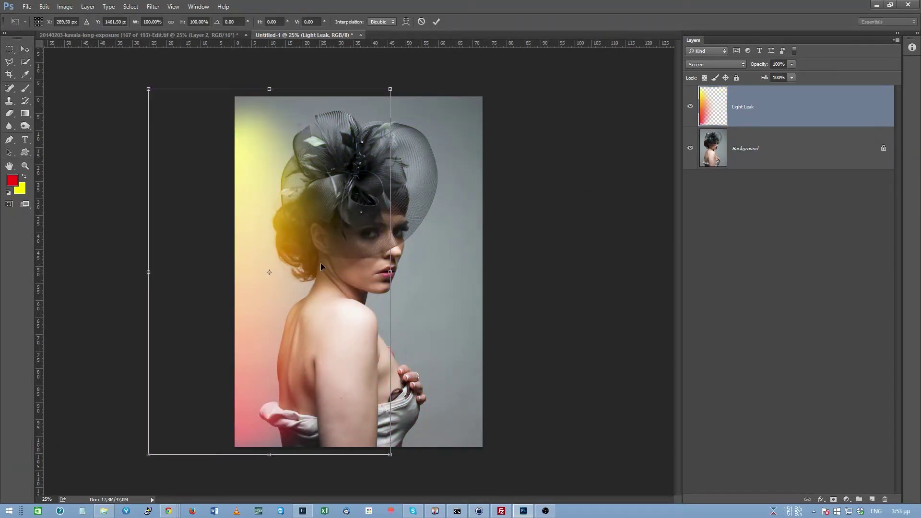
pyautogui.moveTo(402, 438); pyautogui.dragTo(449, 312)
pyautogui.moveTo(364, 354); pyautogui.dragTo(357, 249)
pyautogui.press('Escape')
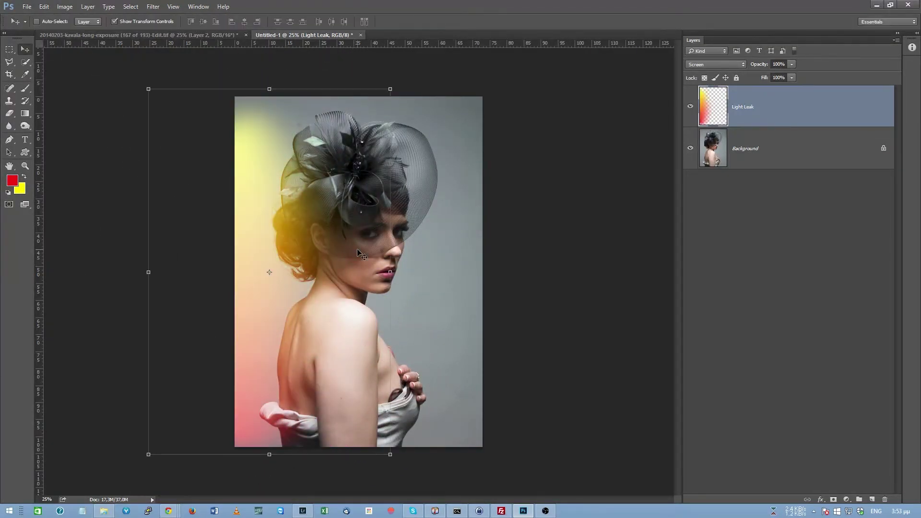
pyautogui.moveTo(322, 372); pyautogui.dragTo(364, 228)
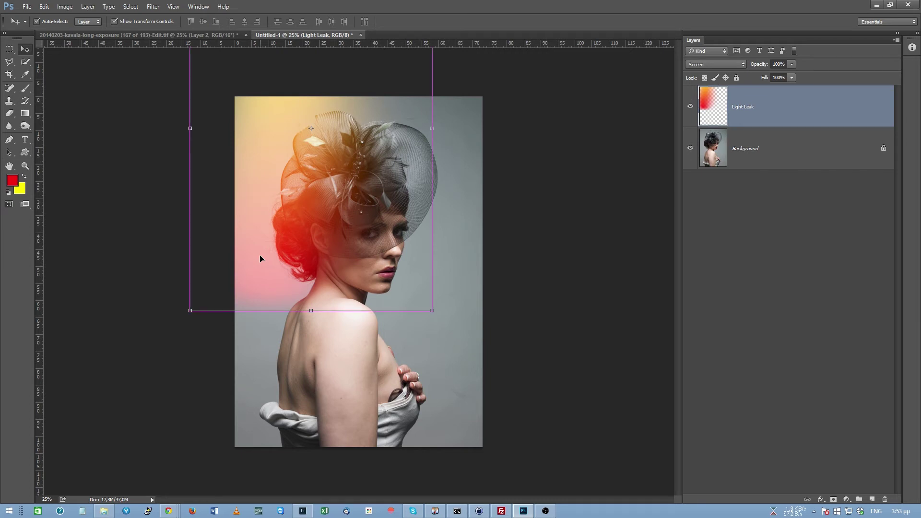
# - Free-transform the leak: stretch the lower corners, skew the top, rotate it over the face, and commit
pyautogui.hotkey('ctrl', 't')
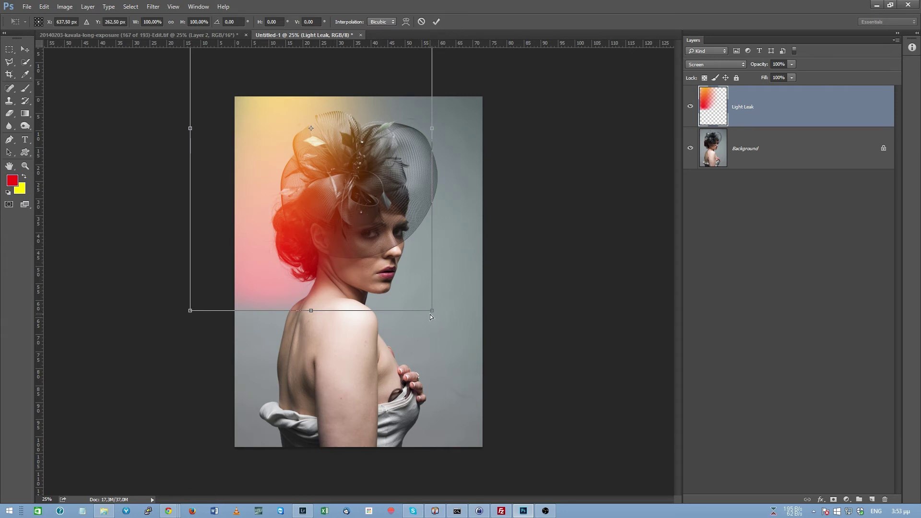
pyautogui.moveTo(432, 313); pyautogui.dragTo(433, 489)
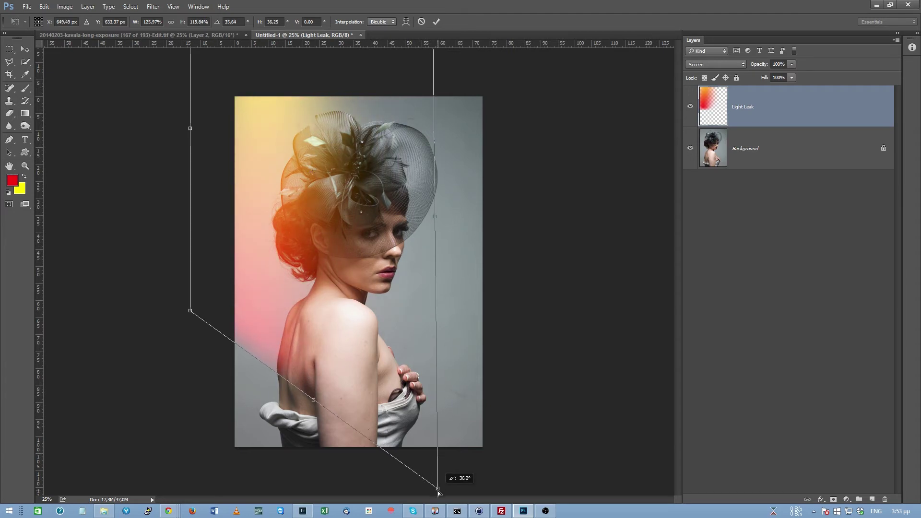
pyautogui.moveTo(190, 315); pyautogui.dragTo(154, 490)
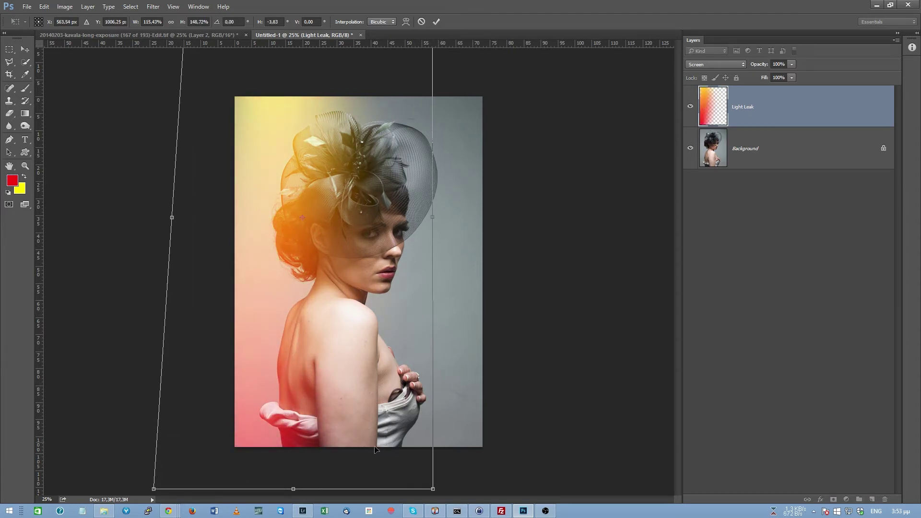
pyautogui.moveTo(432, 490); pyautogui.dragTo(545, 442)
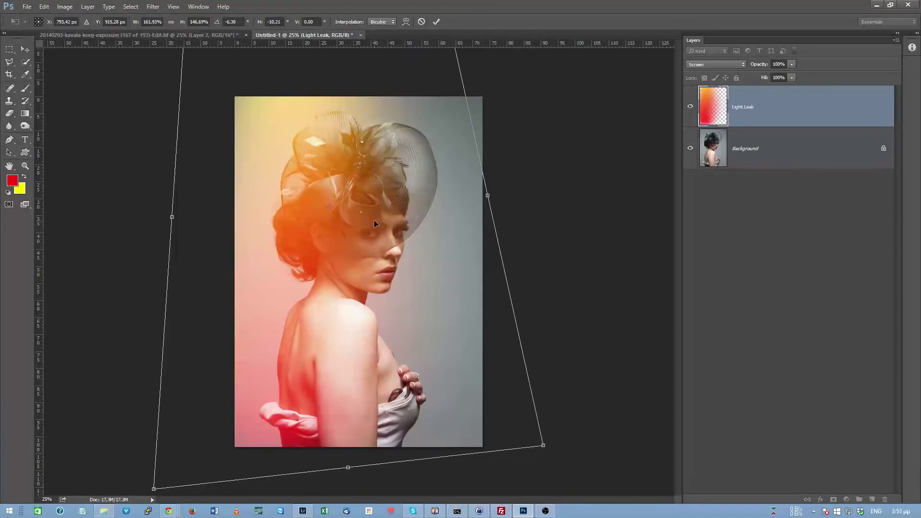
pyautogui.moveTo(373, 220); pyautogui.dragTo(384, 350)
pyautogui.moveTo(443, 90); pyautogui.dragTo(309, 69)
pyautogui.moveTo(247, 144); pyautogui.dragTo(237, 238)
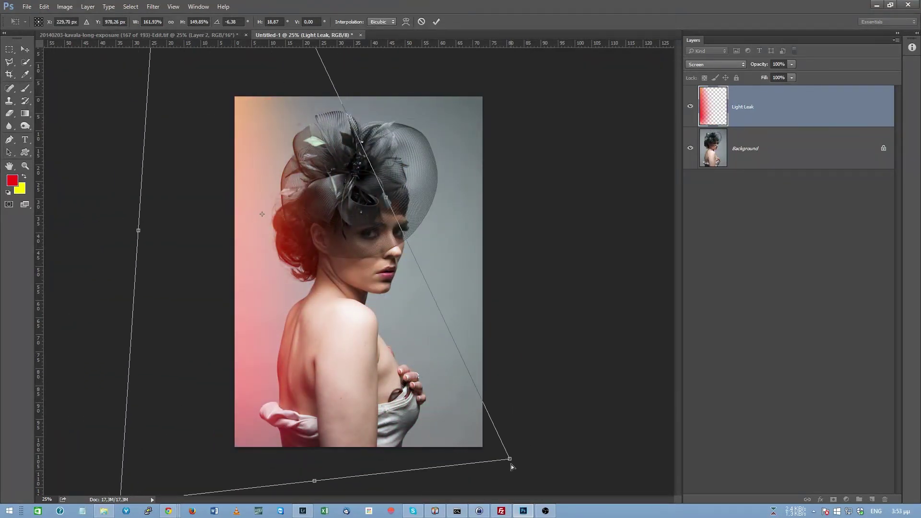
pyautogui.moveTo(514, 463); pyautogui.dragTo(375, 359)
pyautogui.moveTo(190, 371); pyautogui.dragTo(310, 327)
pyautogui.press('Return')
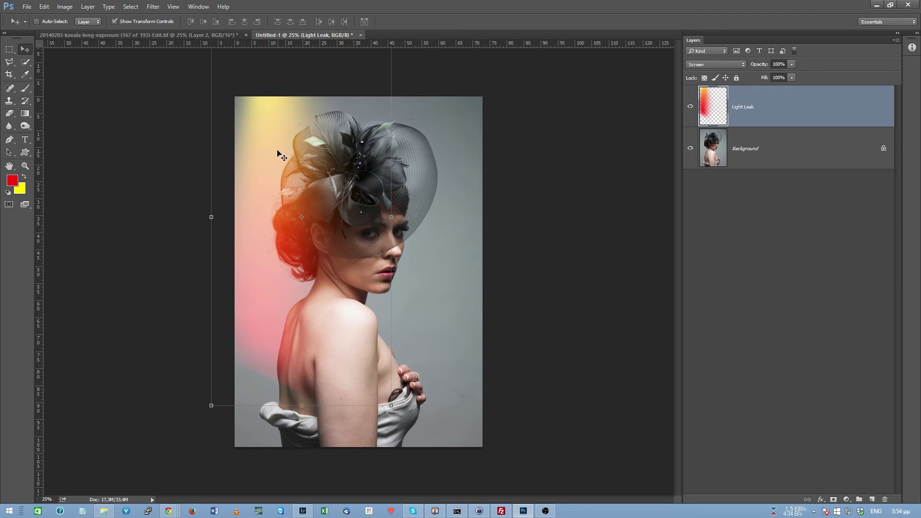
# - Re-apply the -84° Motion Blur to streak the Light Leak glow further vertically
pyautogui.click(153, 6)
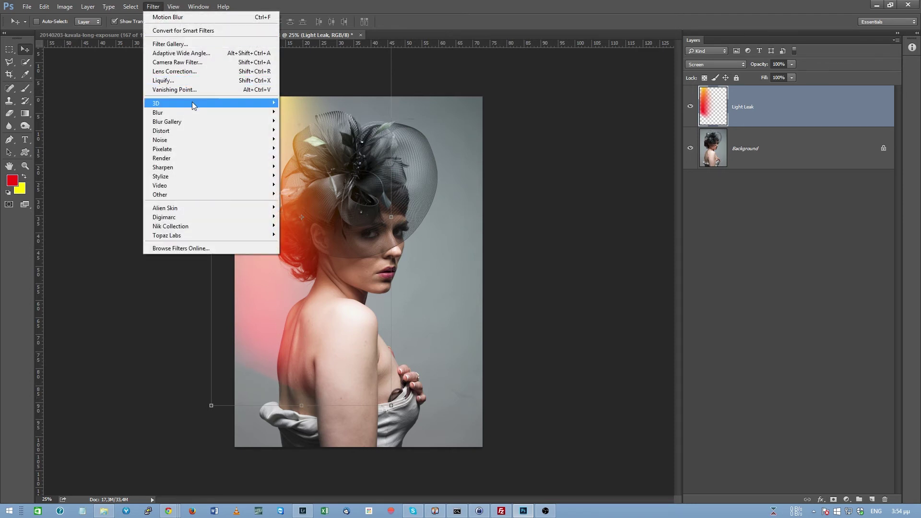
pyautogui.moveTo(189, 113)
pyautogui.click(116, 167)
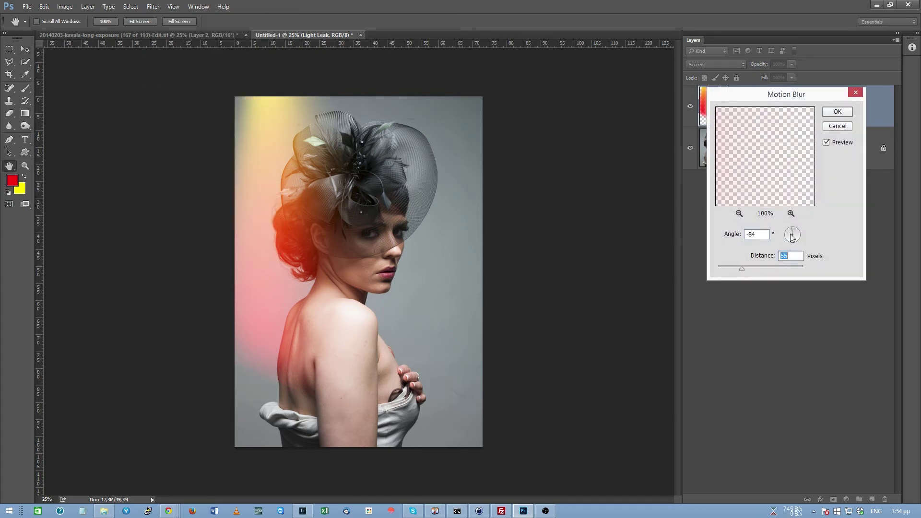
pyautogui.click(838, 112)
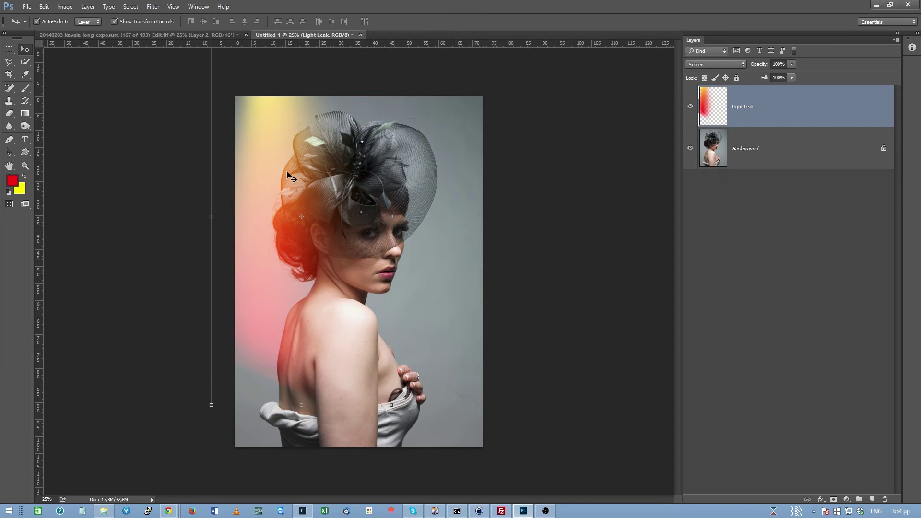
# - Rotate the Light Leak about 54° and move it diagonally across the face
pyautogui.hotkey('ctrl', 't')
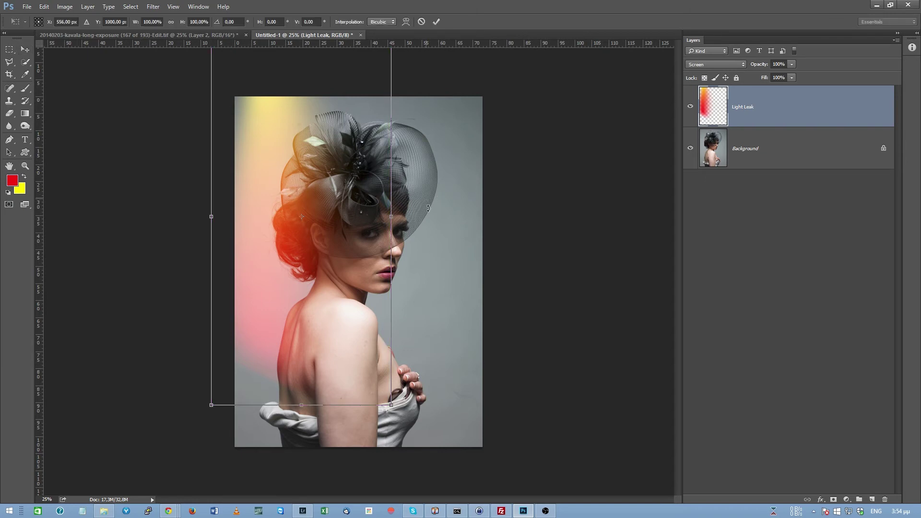
pyautogui.moveTo(428, 208); pyautogui.dragTo(403, 325)
pyautogui.moveTo(321, 235); pyautogui.dragTo(470, 430)
pyautogui.press('Return')
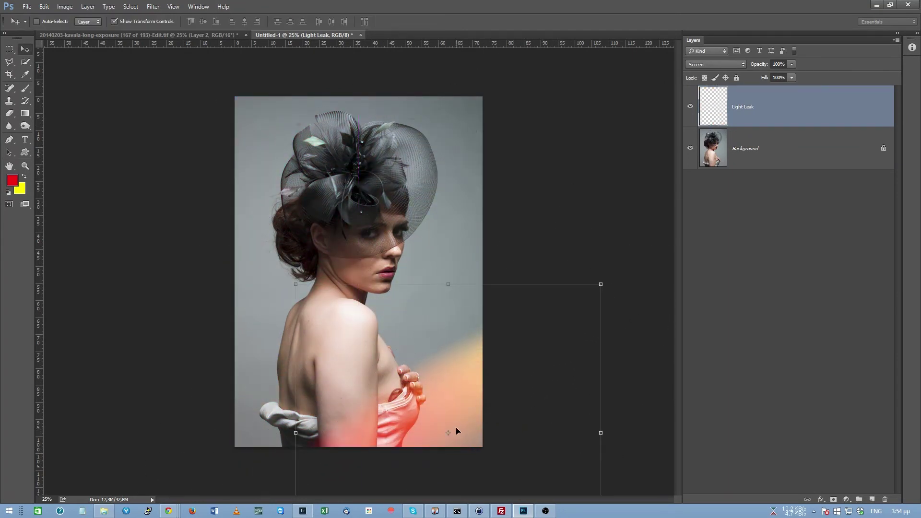
pyautogui.moveTo(469, 391); pyautogui.dragTo(383, 263)
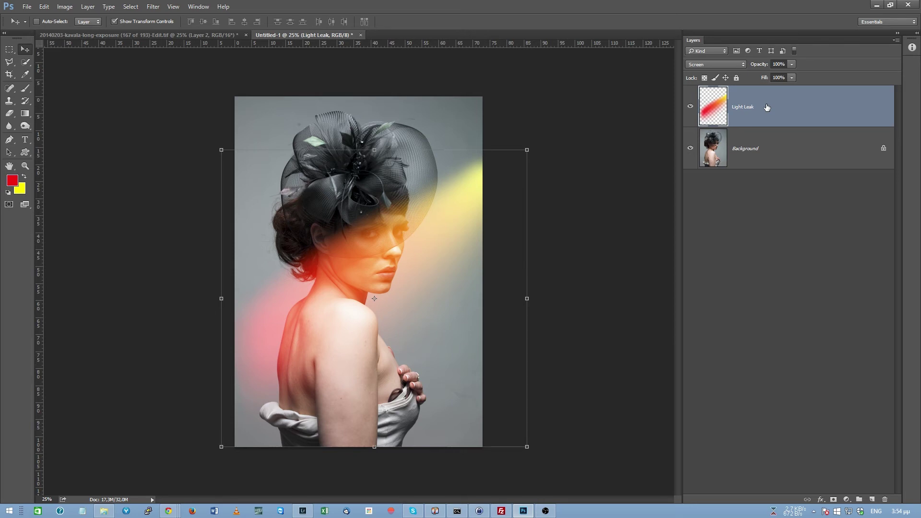
pyautogui.hotkey('ctrl', 'u')
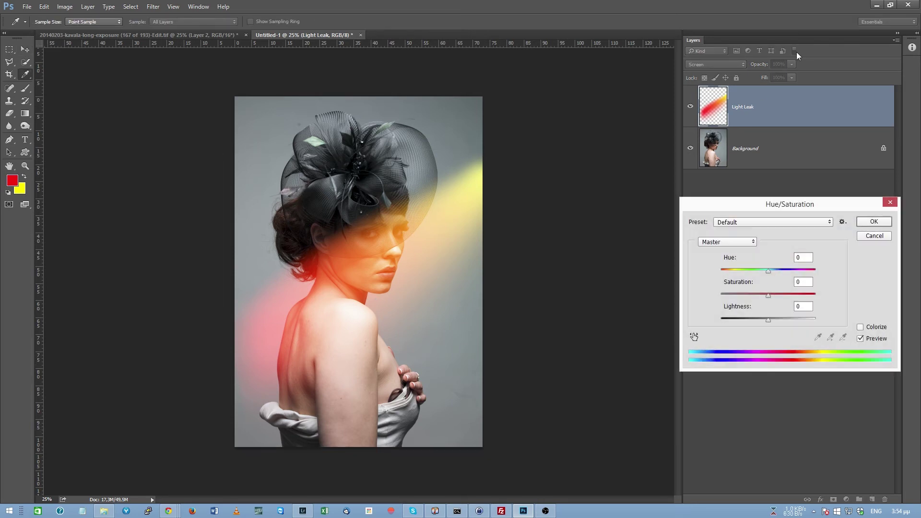
pyautogui.moveTo(769, 276)
pyautogui.mouseDown()
pyautogui.moveTo(718, 273)
pyautogui.moveTo(801, 271)
pyautogui.moveTo(761, 268)
pyautogui.moveTo(769, 273)
pyautogui.mouseUp()
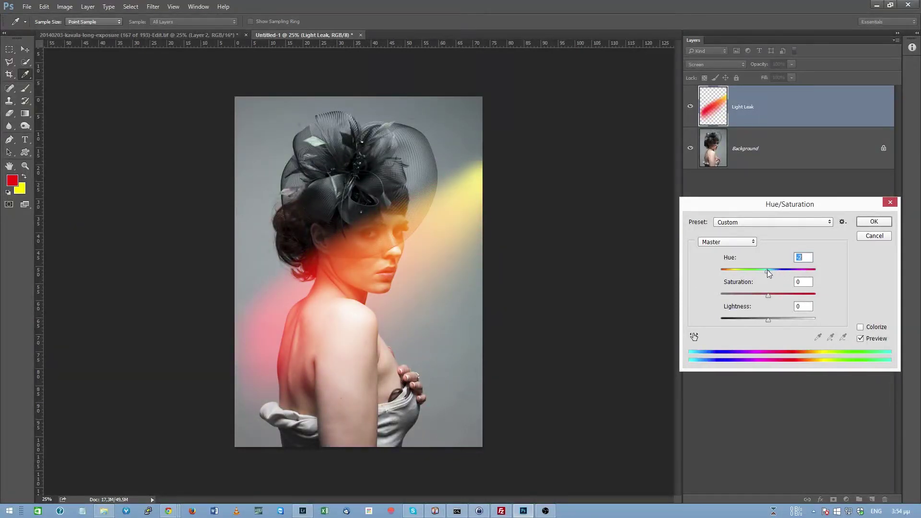
pyautogui.click(877, 328)
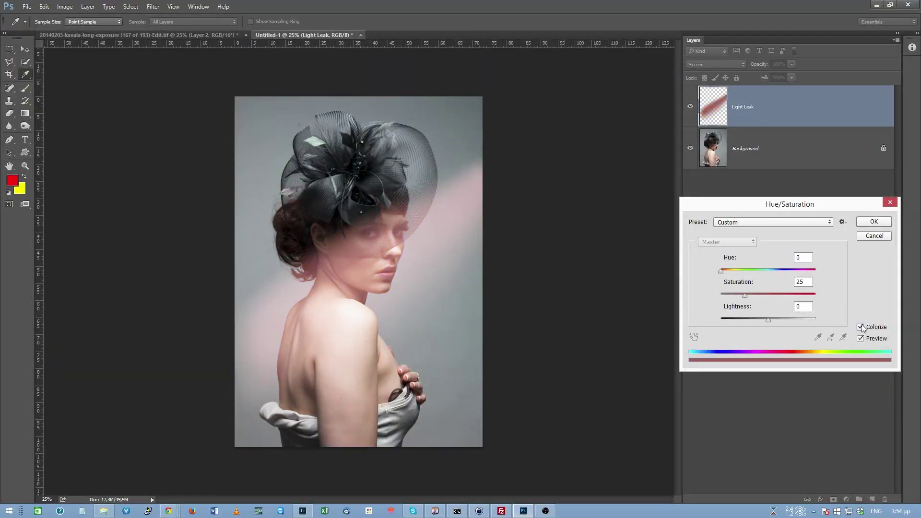
pyautogui.moveTo(720, 271); pyautogui.dragTo(816, 272)
pyautogui.moveTo(748, 297); pyautogui.dragTo(815, 298)
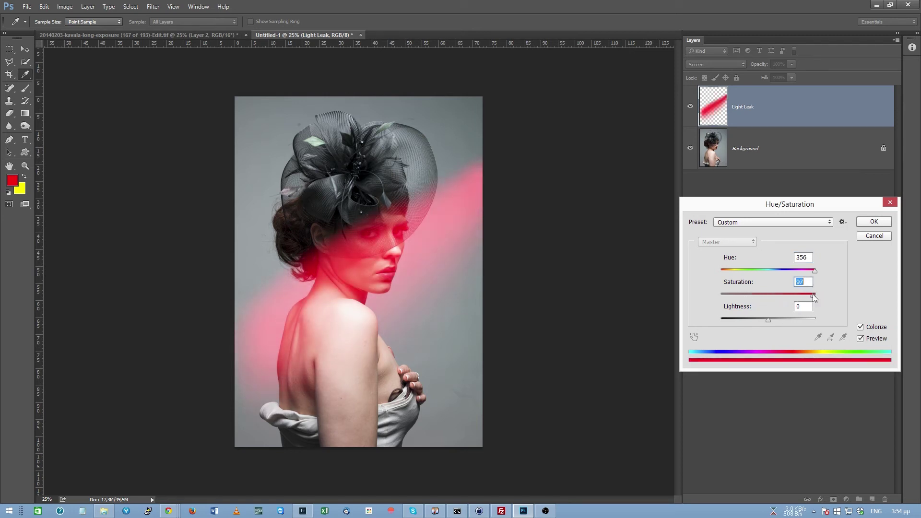
pyautogui.moveTo(769, 320)
pyautogui.mouseDown()
pyautogui.moveTo(792, 317)
pyautogui.moveTo(781, 319)
pyautogui.mouseUp()
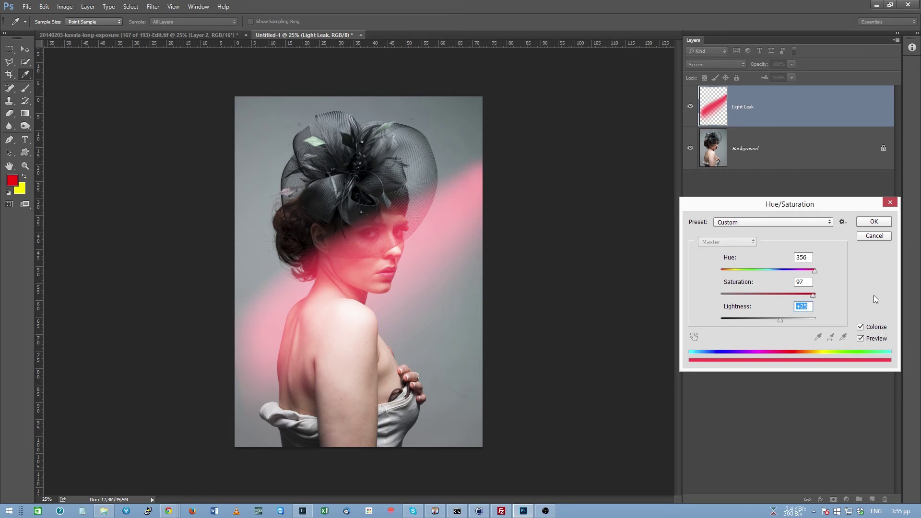
pyautogui.click(728, 270)
pyautogui.moveTo(729, 268); pyautogui.dragTo(733, 273)
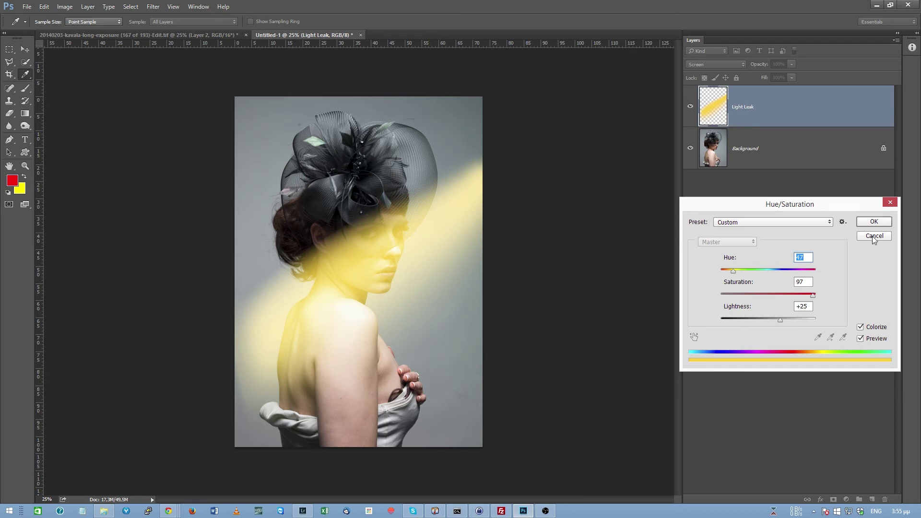
pyautogui.press('Escape')
pyautogui.press('v')
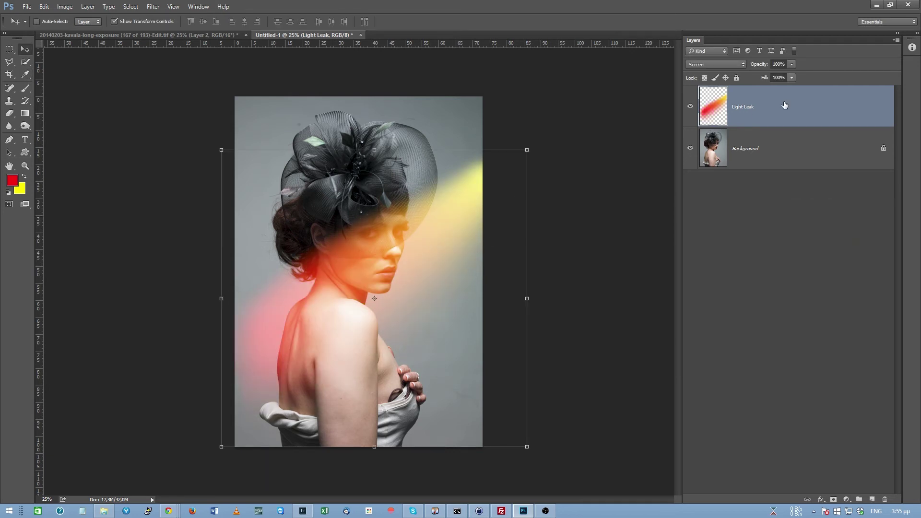
# - Clear the Light Leak layer and fill a tall ellipse over the woman with a red-to-yellow gradient
pyautogui.press('Delete')
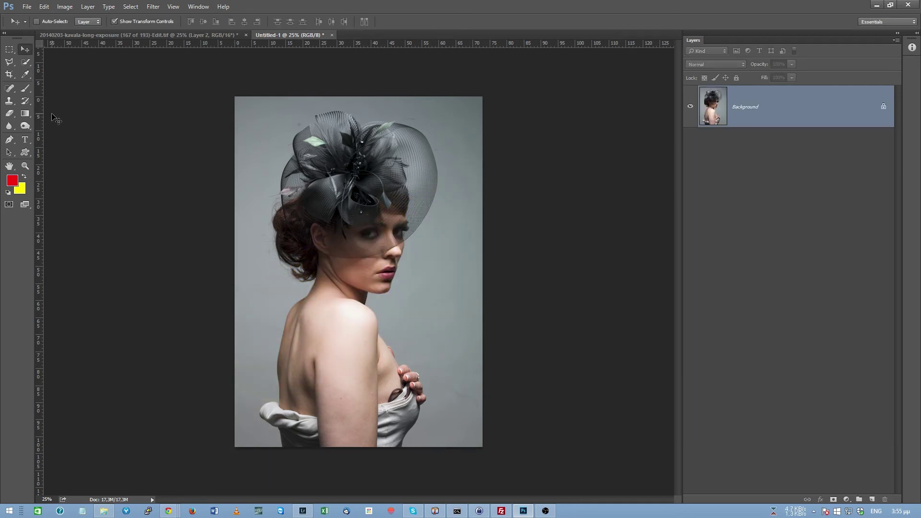
pyautogui.rightClick(12, 52)
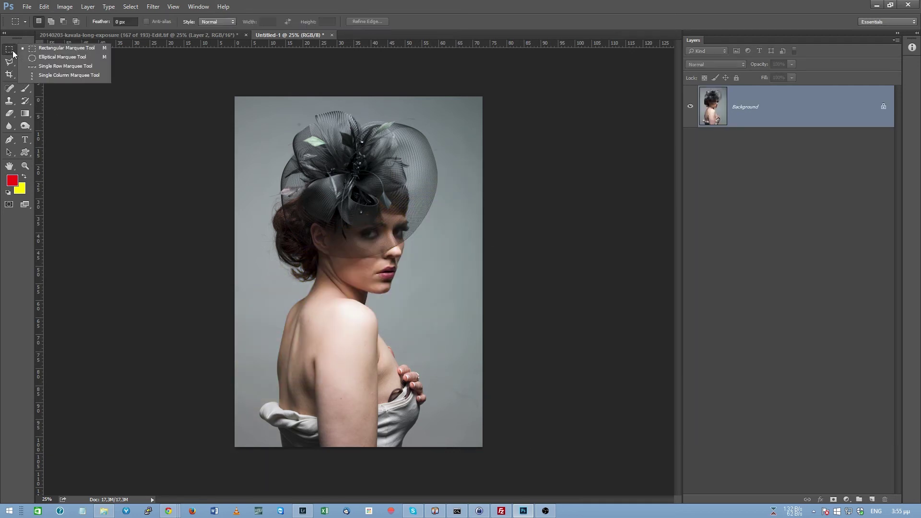
pyautogui.click(48, 56)
pyautogui.moveTo(293, 140); pyautogui.dragTo(431, 422)
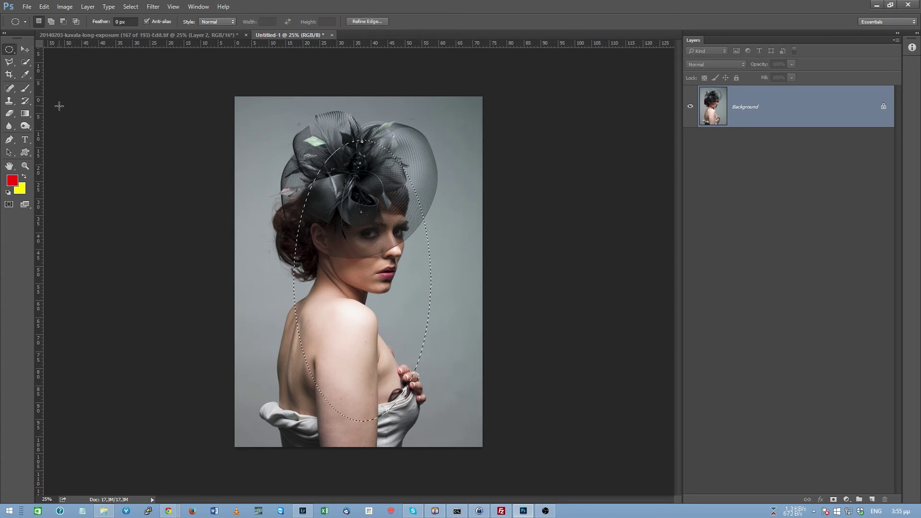
pyautogui.click(27, 114)
pyautogui.moveTo(361, 225); pyautogui.dragTo(365, 434)
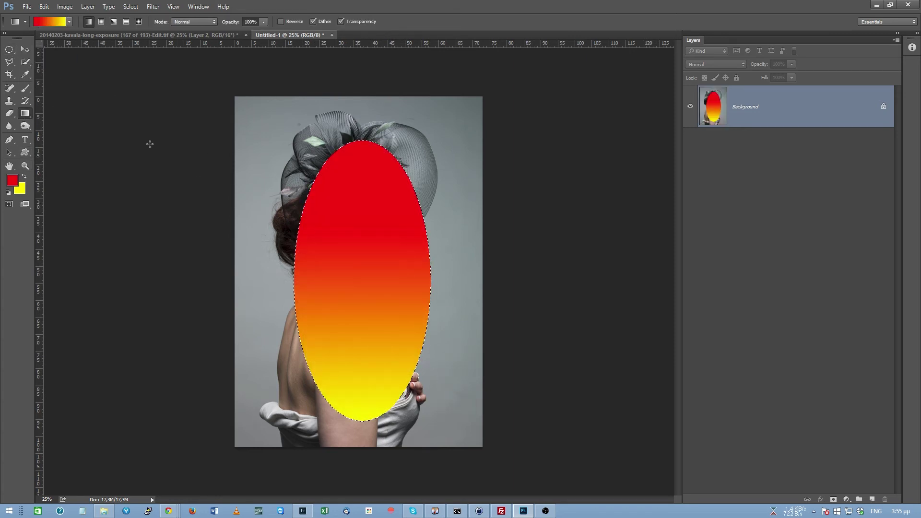
# - Deselect the gradient ellipse, try the Gaussian Blur filter, then cancel it
pyautogui.click(9, 49)
pyautogui.click(127, 113)
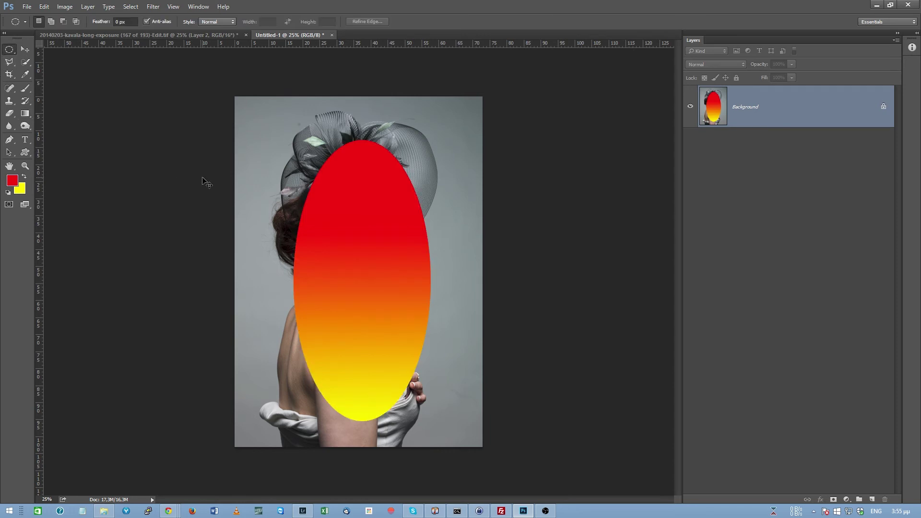
pyautogui.click(153, 6)
pyautogui.moveTo(176, 115)
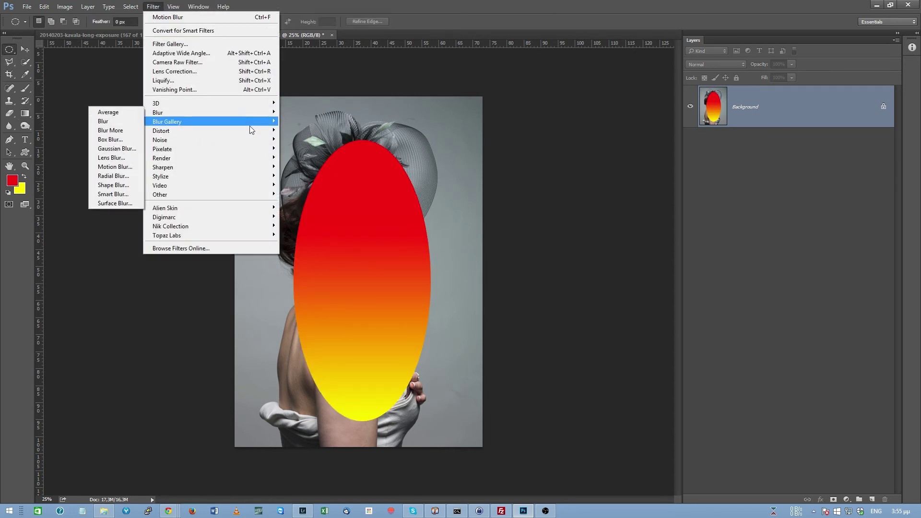
pyautogui.click(117, 148)
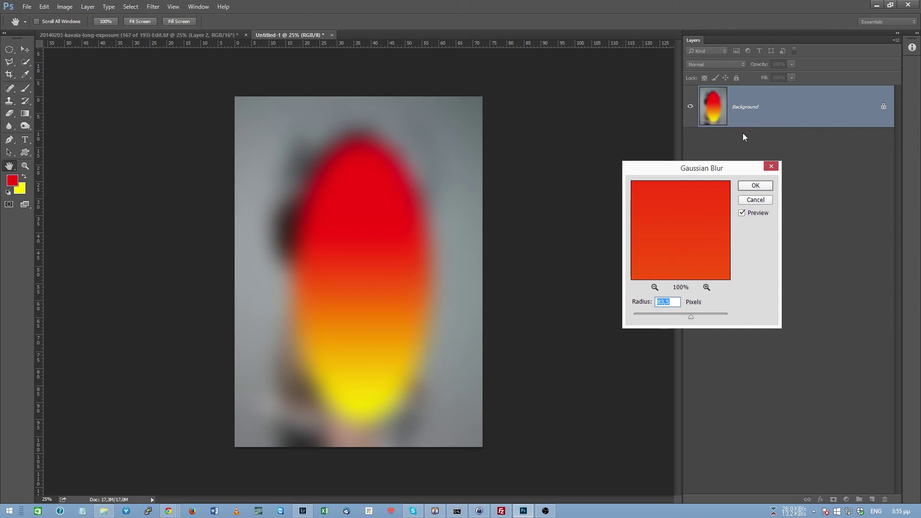
pyautogui.click(755, 199)
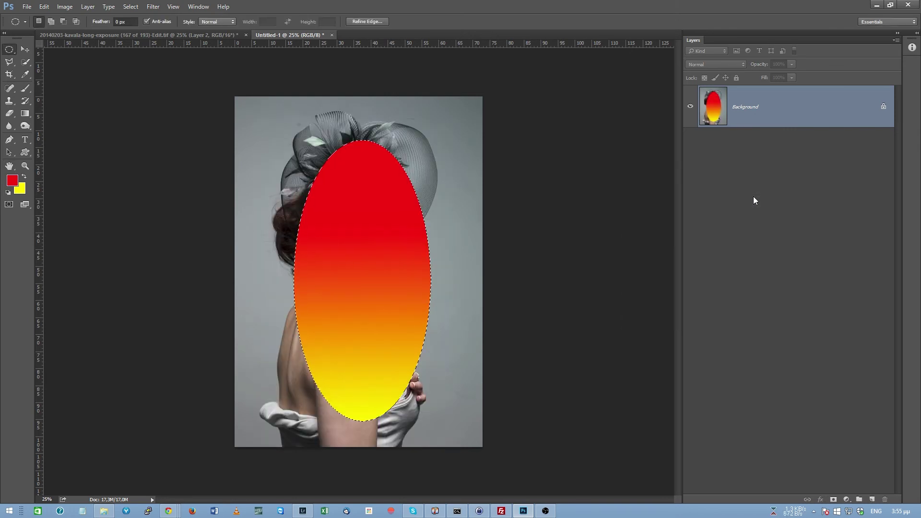
# - Step back in history to remove the gradient, leaving the Light Leak layer empty
pyautogui.hotkey('ctrl', 'alt', 'z')
pyautogui.hotkey('ctrl', 'alt', 'z')
pyautogui.hotkey('ctrl', 'shift', 'z')
pyautogui.hotkey('ctrl', 'shift', 'z')
pyautogui.hotkey('ctrl', 'shift', 'z')
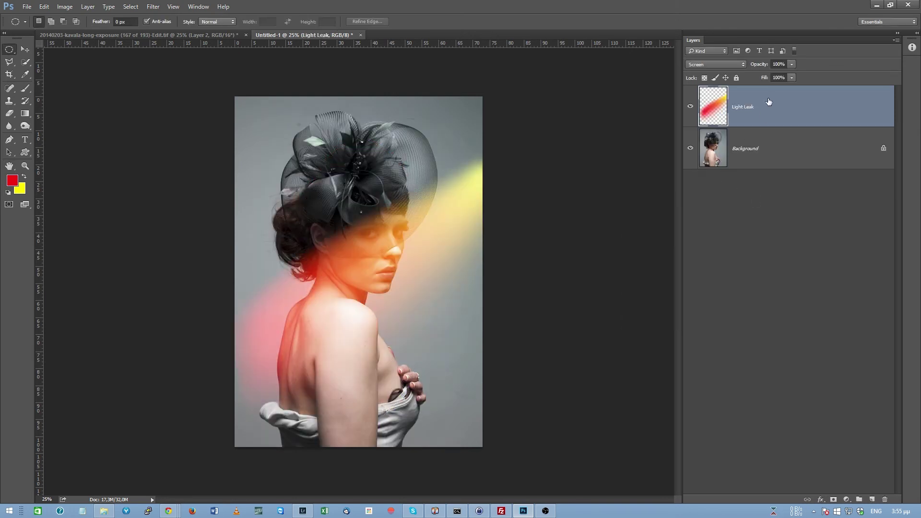
pyautogui.hotkey('ctrl', 'alt', 'z')
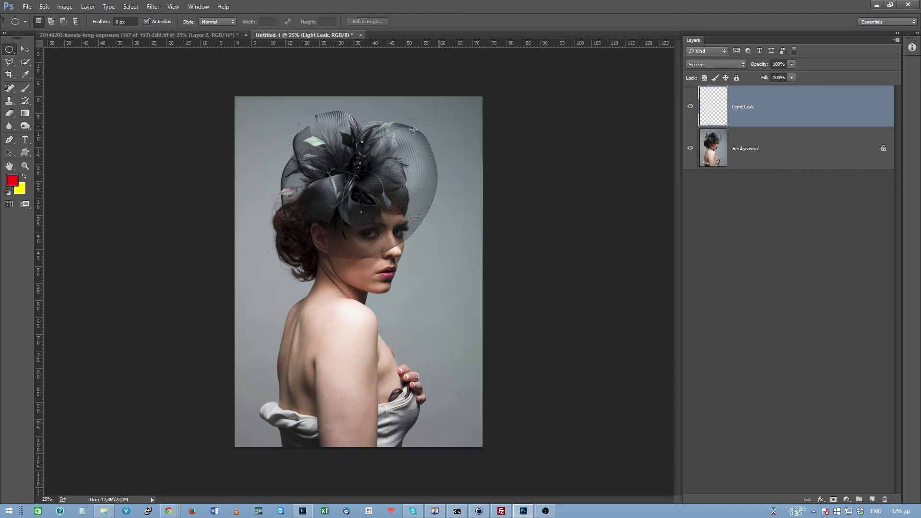
# - Fill an ellipse over her head and shoulder with a red-to-yellow gradient from hat to dress, then deselect
pyautogui.moveTo(296, 150); pyautogui.dragTo(394, 408)
pyautogui.click(25, 113)
pyautogui.moveTo(320, 146); pyautogui.dragTo(331, 433)
pyautogui.hotkey('ctrl', 'd')
pyautogui.press('m')
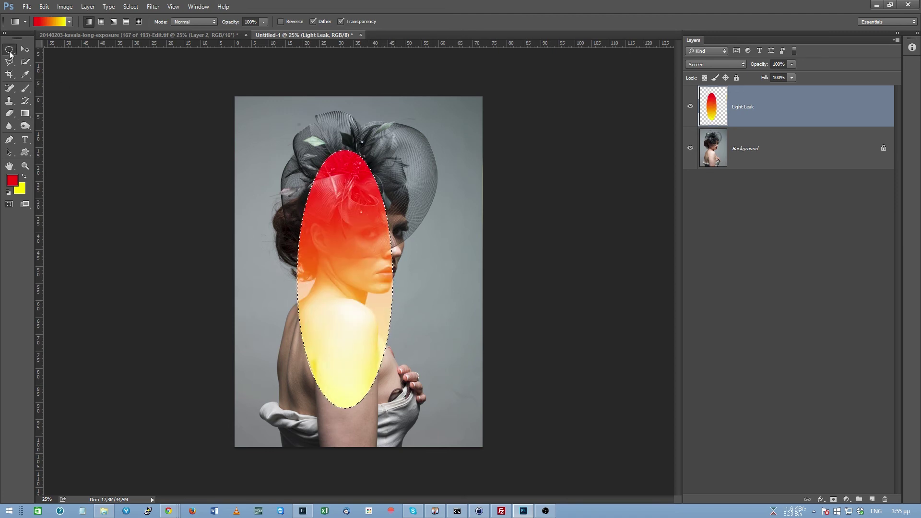
# - Apply a 174,6-pixel Gaussian Blur to Light Leak in Normal mode, then return it to Screen
pyautogui.click(715, 64)
pyautogui.click(699, 68)
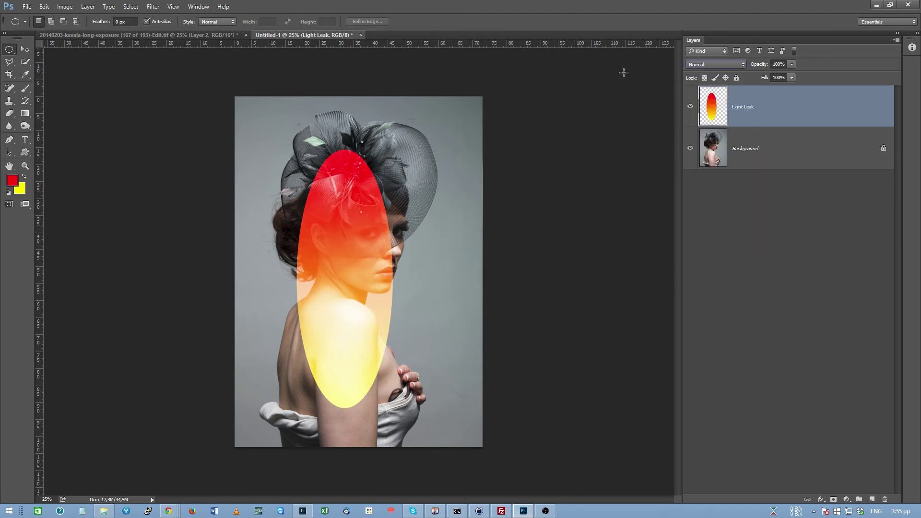
pyautogui.click(153, 7)
pyautogui.moveTo(167, 112)
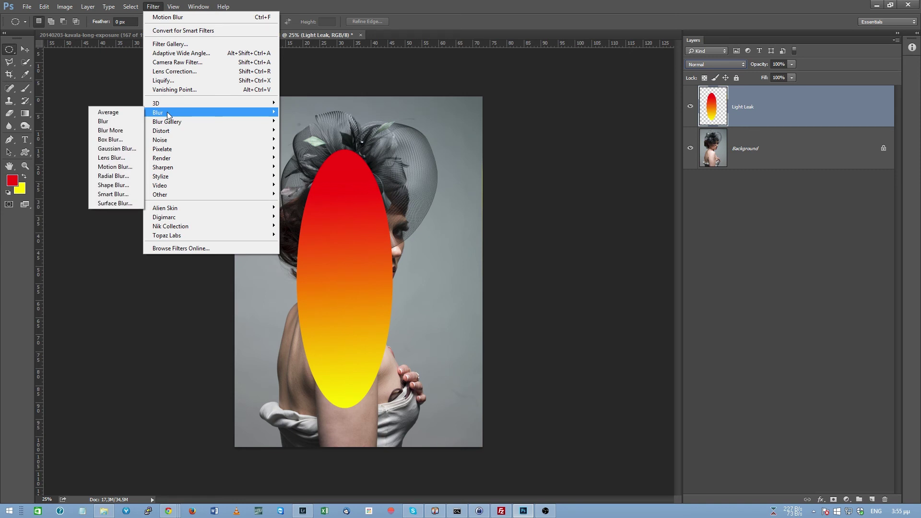
pyautogui.click(116, 148)
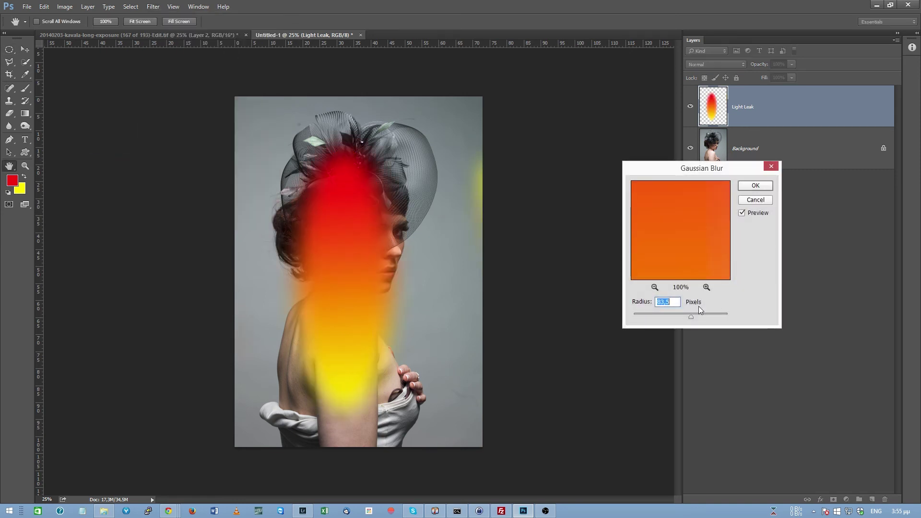
pyautogui.moveTo(690, 321); pyautogui.dragTo(705, 316)
pyautogui.click(756, 186)
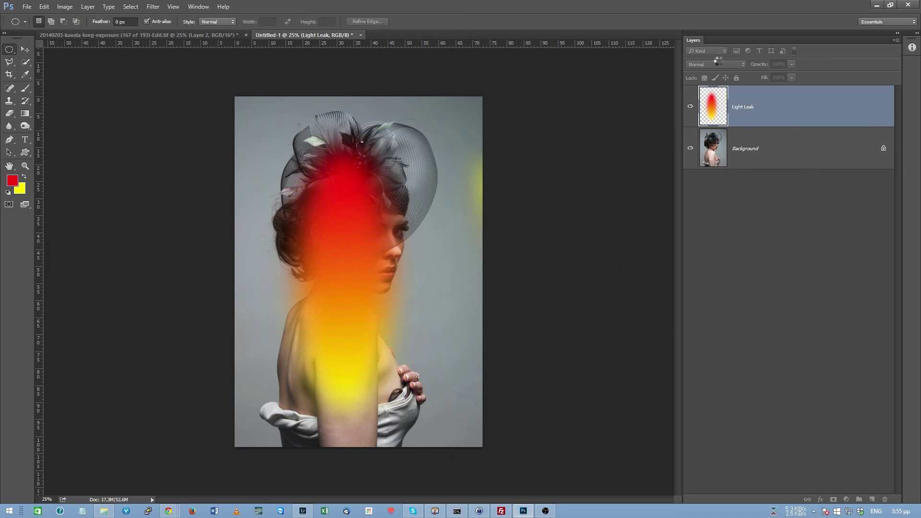
pyautogui.click(720, 65)
pyautogui.click(720, 139)
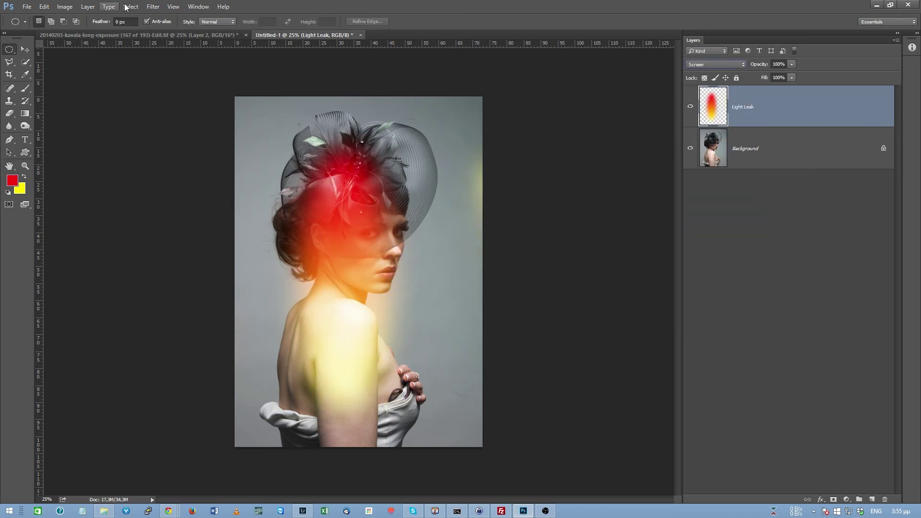
# - Apply a Motion Blur with 2000-pixel distance to the light leak
pyautogui.click(153, 7)
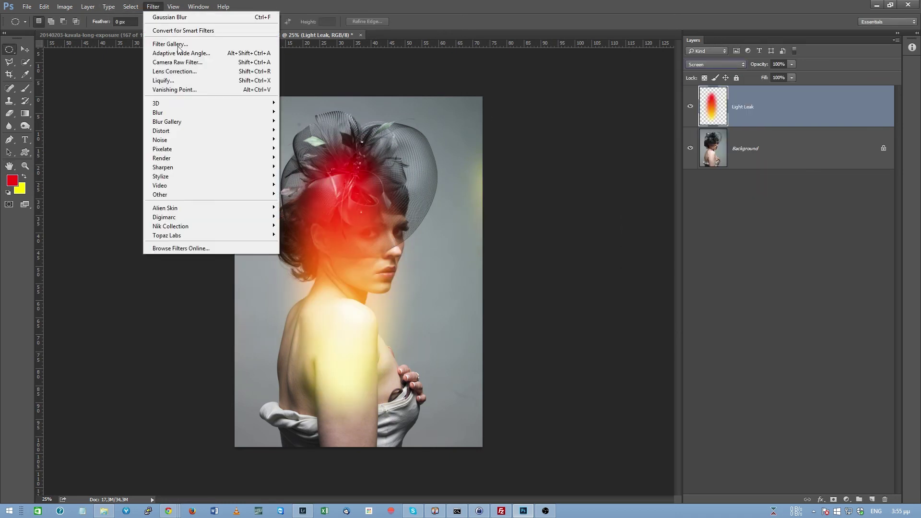
pyautogui.moveTo(176, 117)
pyautogui.click(120, 165)
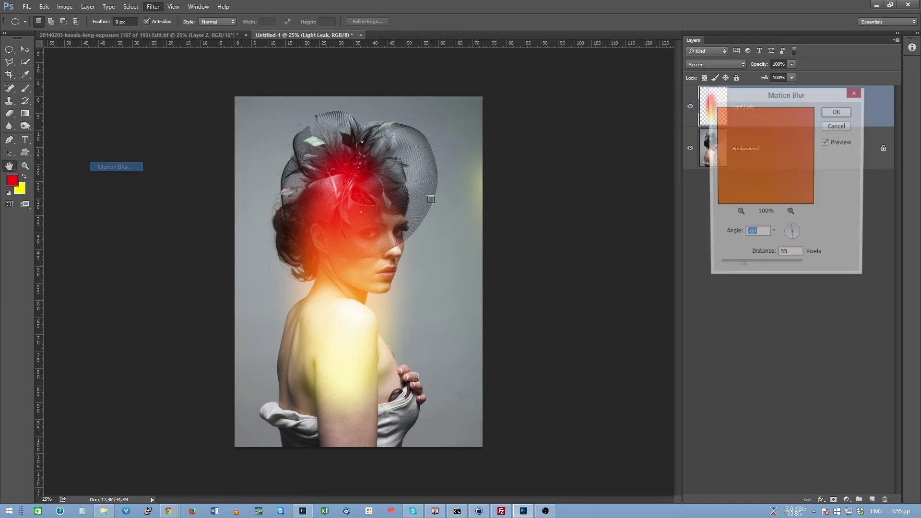
pyautogui.moveTo(742, 268); pyautogui.dragTo(803, 263)
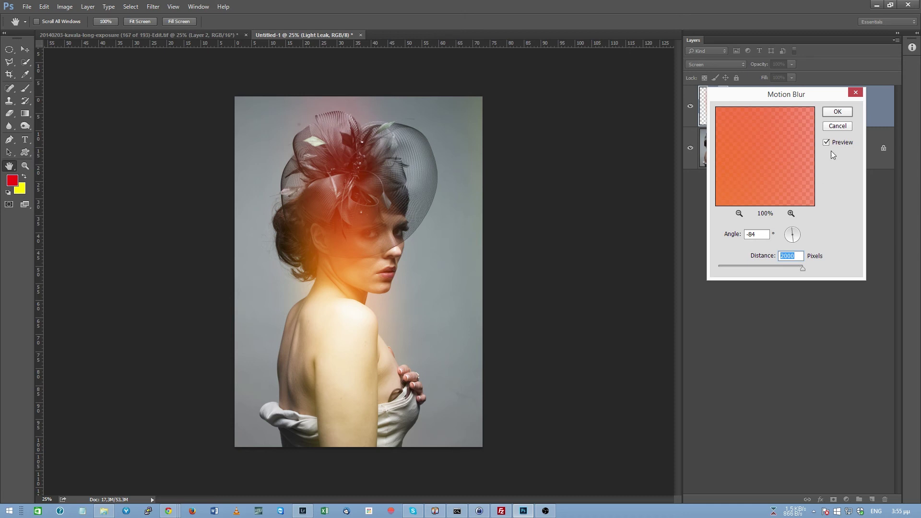
pyautogui.click(837, 112)
# - Move the light leak glow down along her left side
pyautogui.click(25, 49)
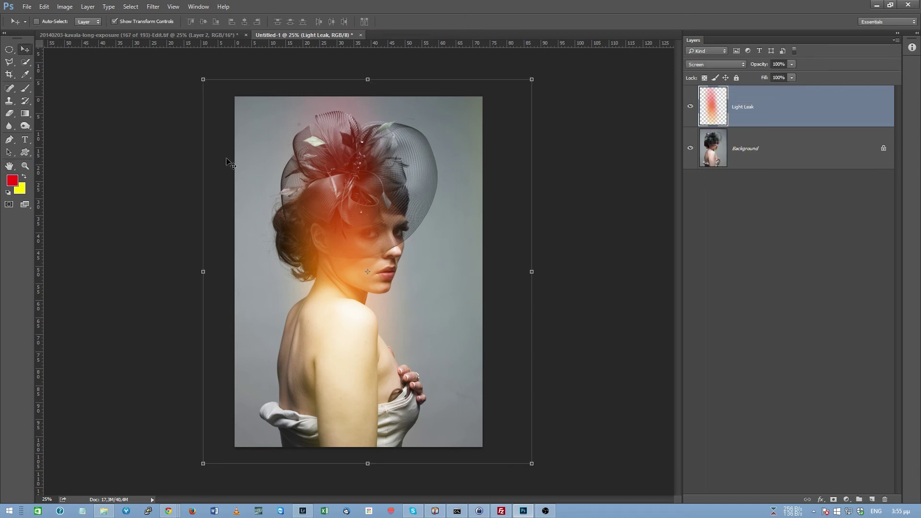
pyautogui.moveTo(336, 230); pyautogui.dragTo(338, 374)
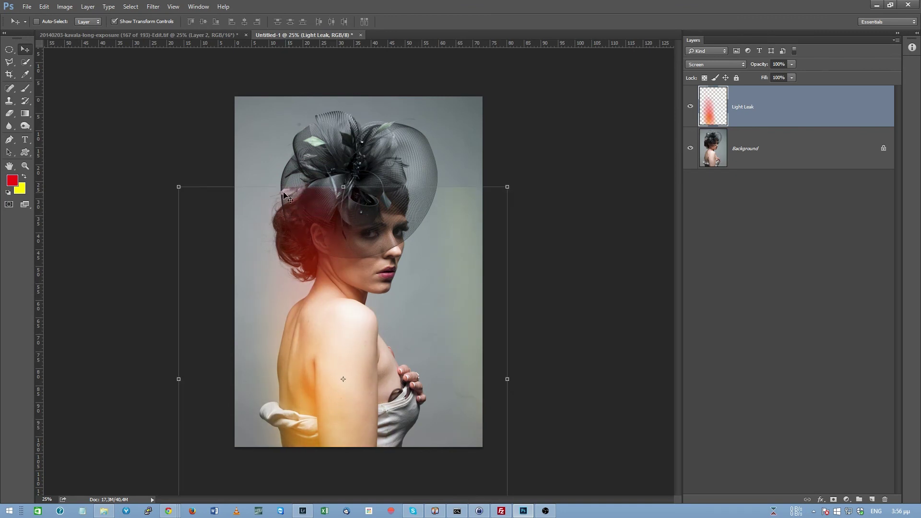
pyautogui.click(144, 22)
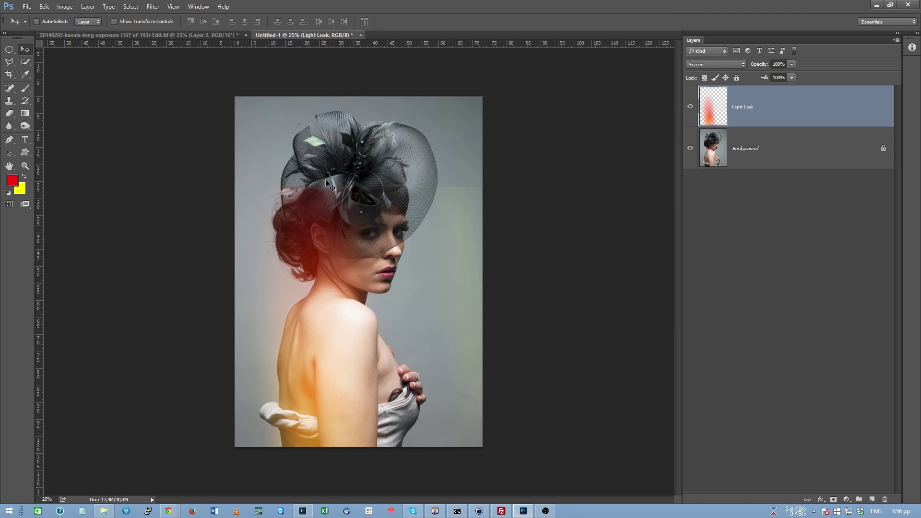
pyautogui.click(115, 21)
# - Skip the Radial Blur and apply a Motion Blur with 190-pixel distance instead
pyautogui.click(153, 7)
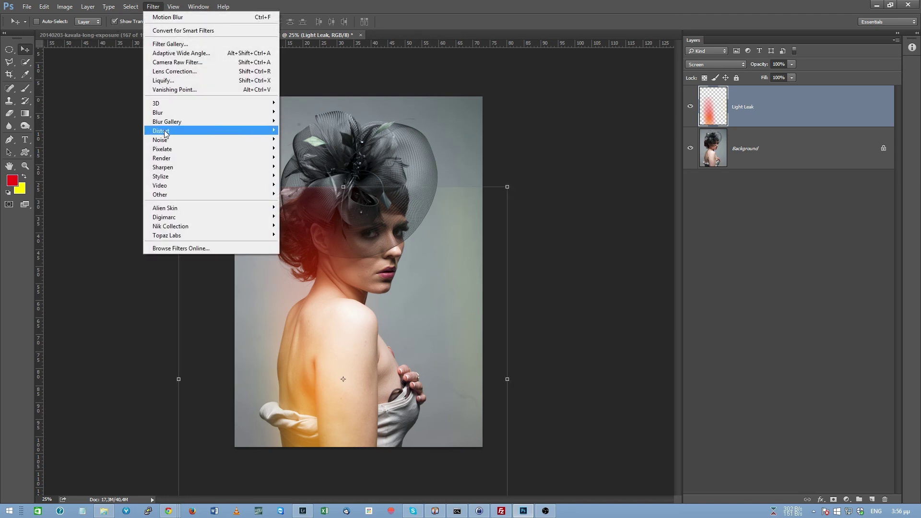
pyautogui.moveTo(165, 112)
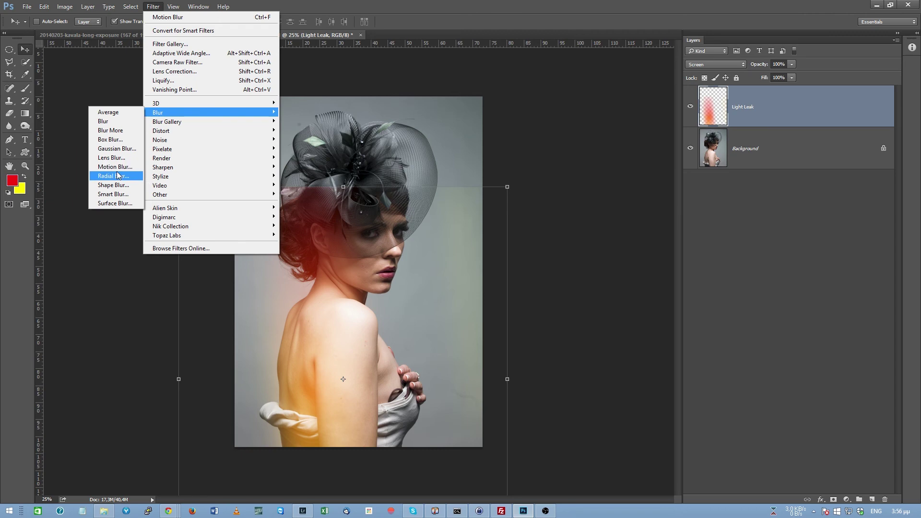
pyautogui.click(115, 176)
pyautogui.click(581, 188)
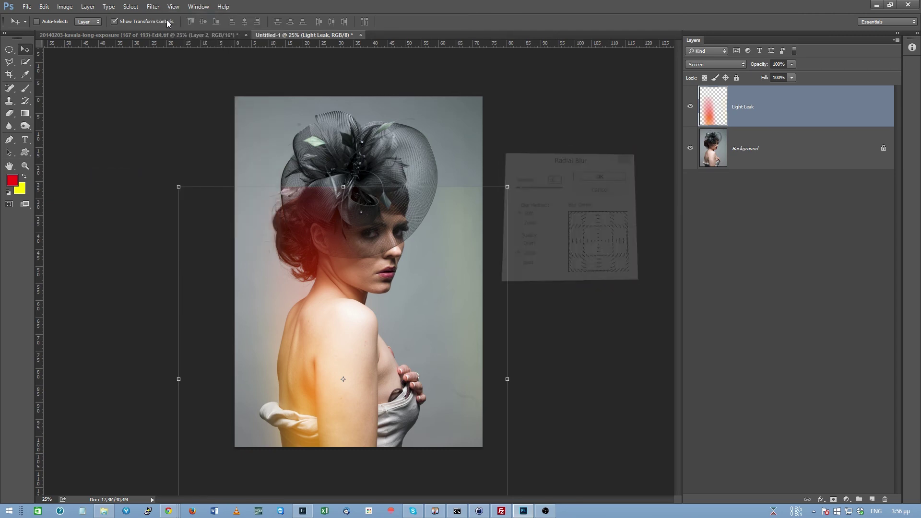
pyautogui.click(153, 7)
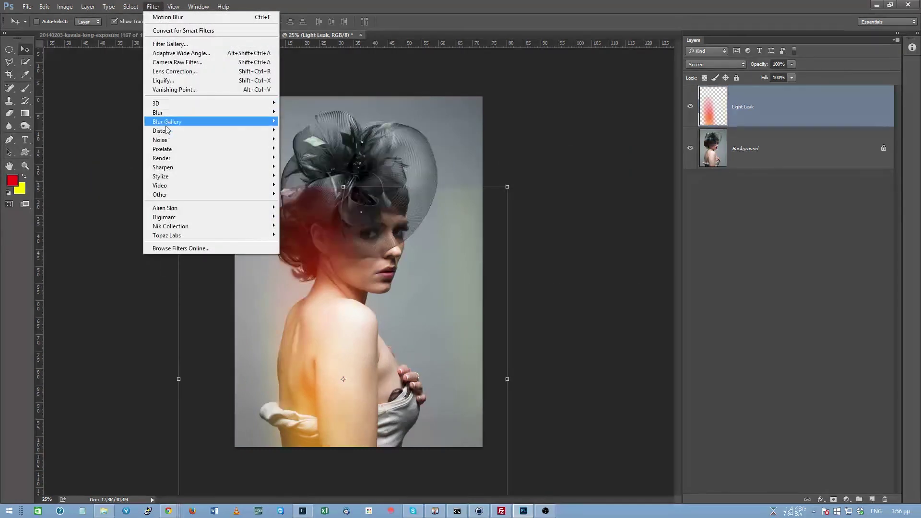
pyautogui.moveTo(172, 114)
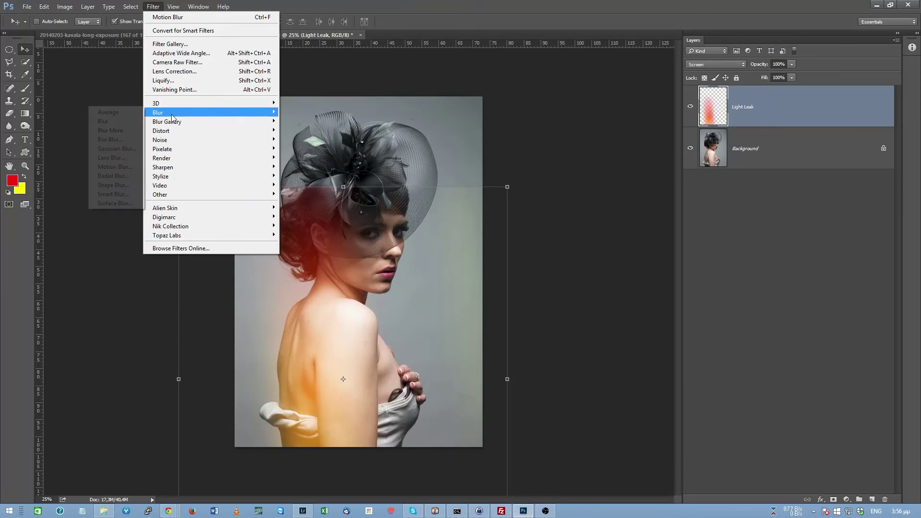
pyautogui.click(119, 169)
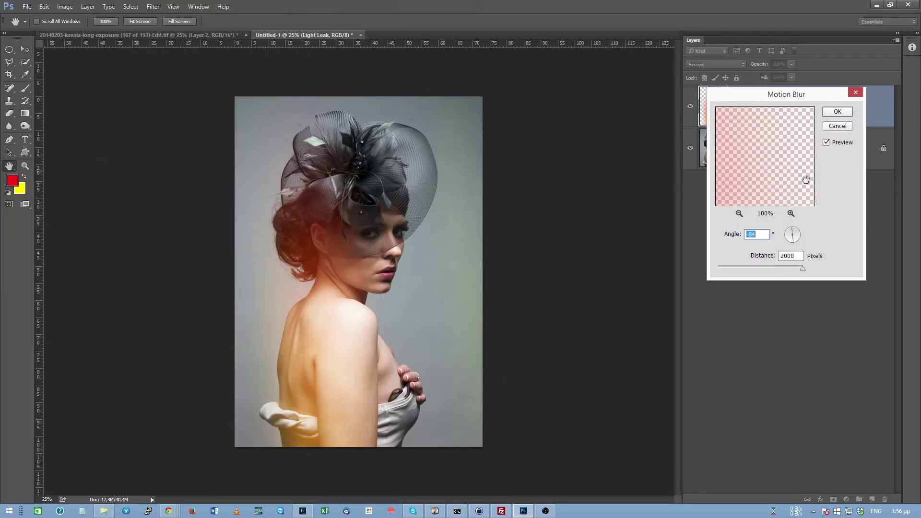
pyautogui.click(760, 269)
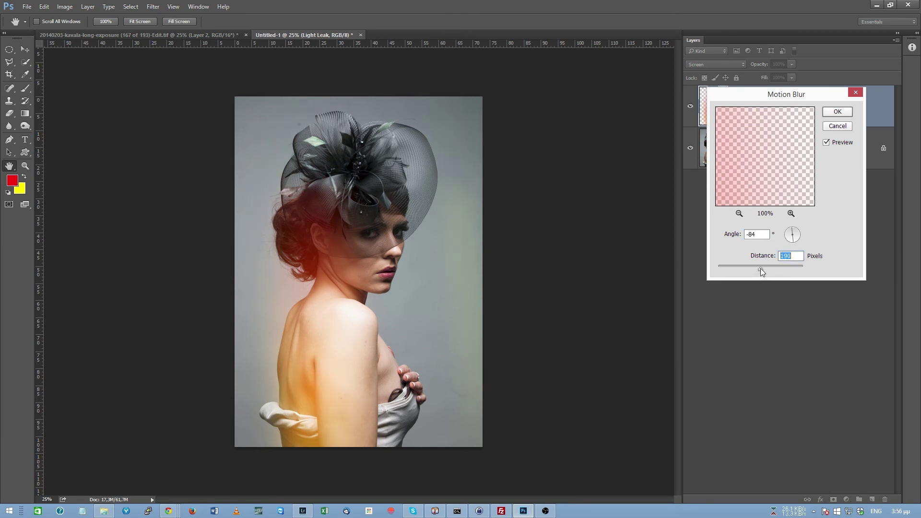
pyautogui.click(837, 111)
# - Rotate the light leak about 43° across her head and bring up Hue/Saturation
pyautogui.hotkey('ctrl', 't')
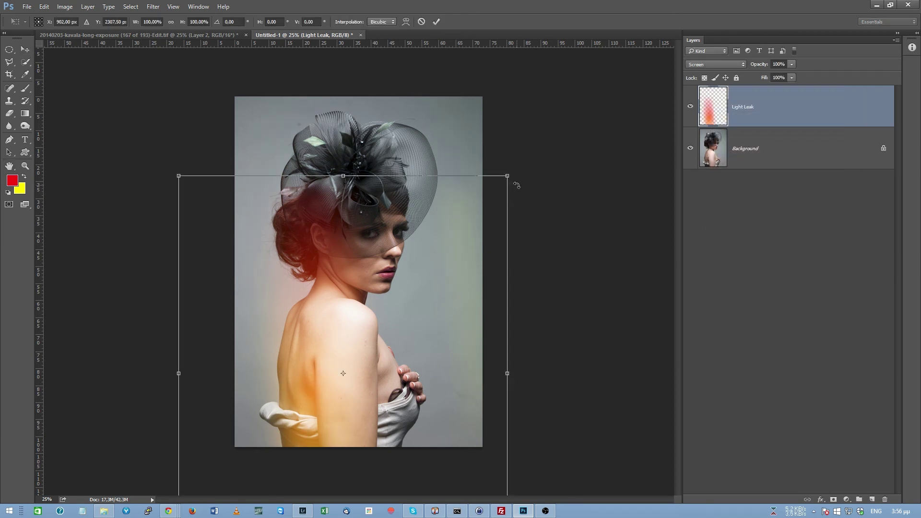
pyautogui.moveTo(525, 202); pyautogui.dragTo(389, 300)
pyautogui.press('Return')
pyautogui.hotkey('ctrl', 'u')
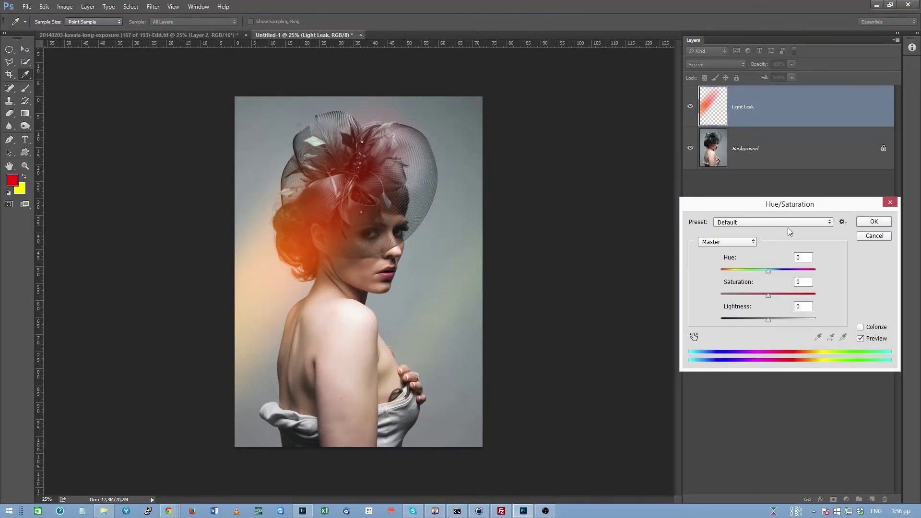
# - Shift the light leak's hue to +111 green, then Alt-drag a Light Leak copy down-right near her hand
pyautogui.moveTo(768, 270); pyautogui.dragTo(805, 268)
pyautogui.click(874, 222)
pyautogui.press('v')
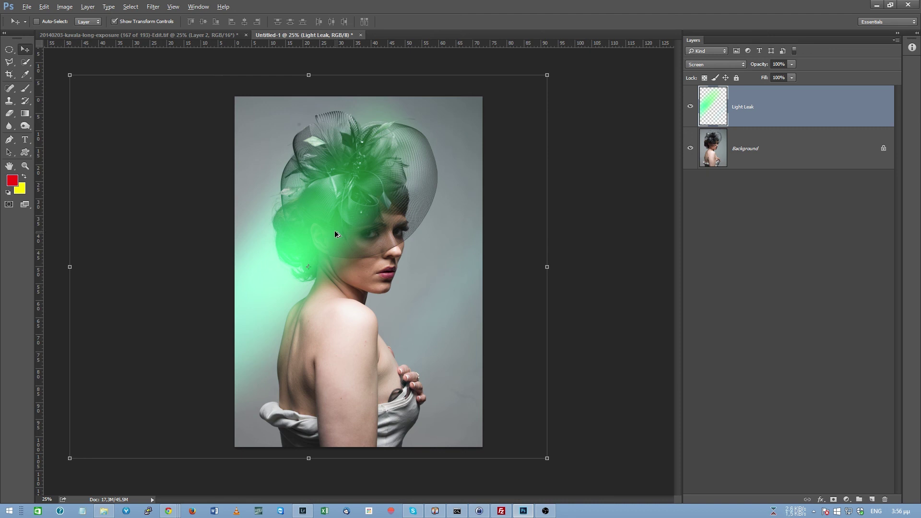
pyautogui.moveTo(316, 219); pyautogui.dragTo(472, 330)
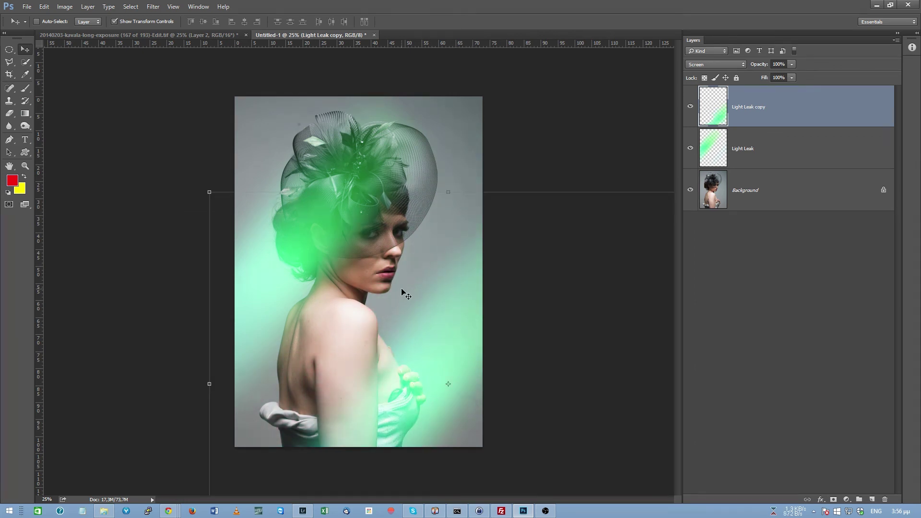